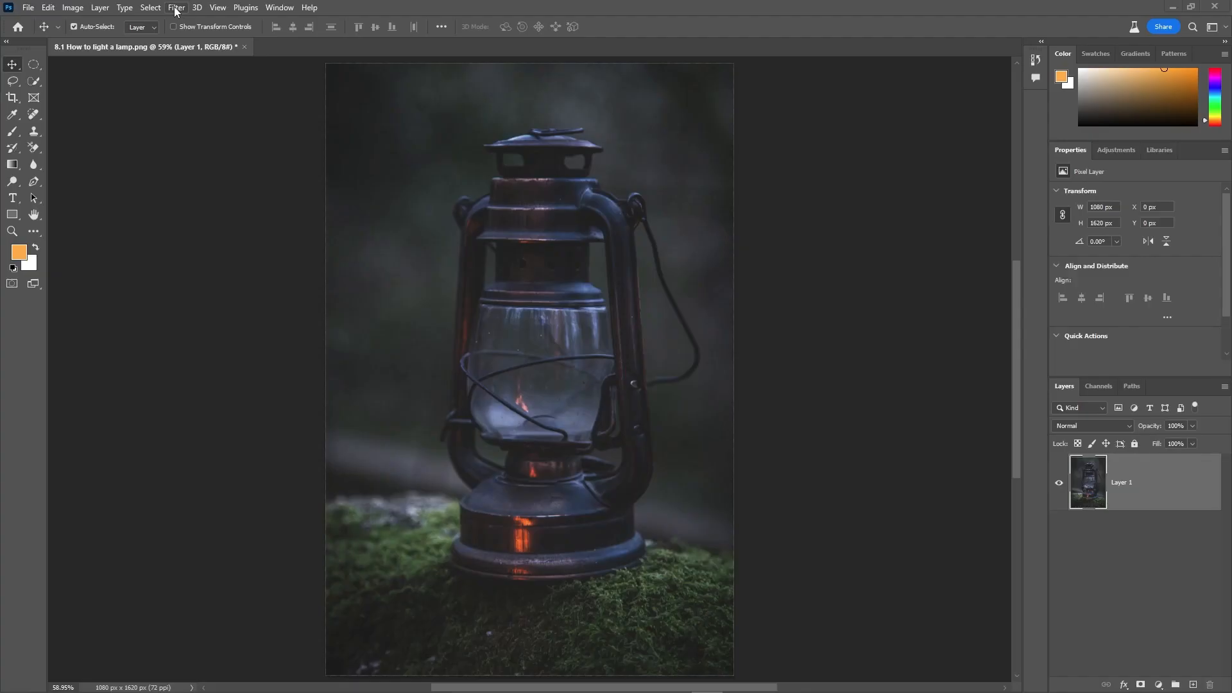
click(176, 9)
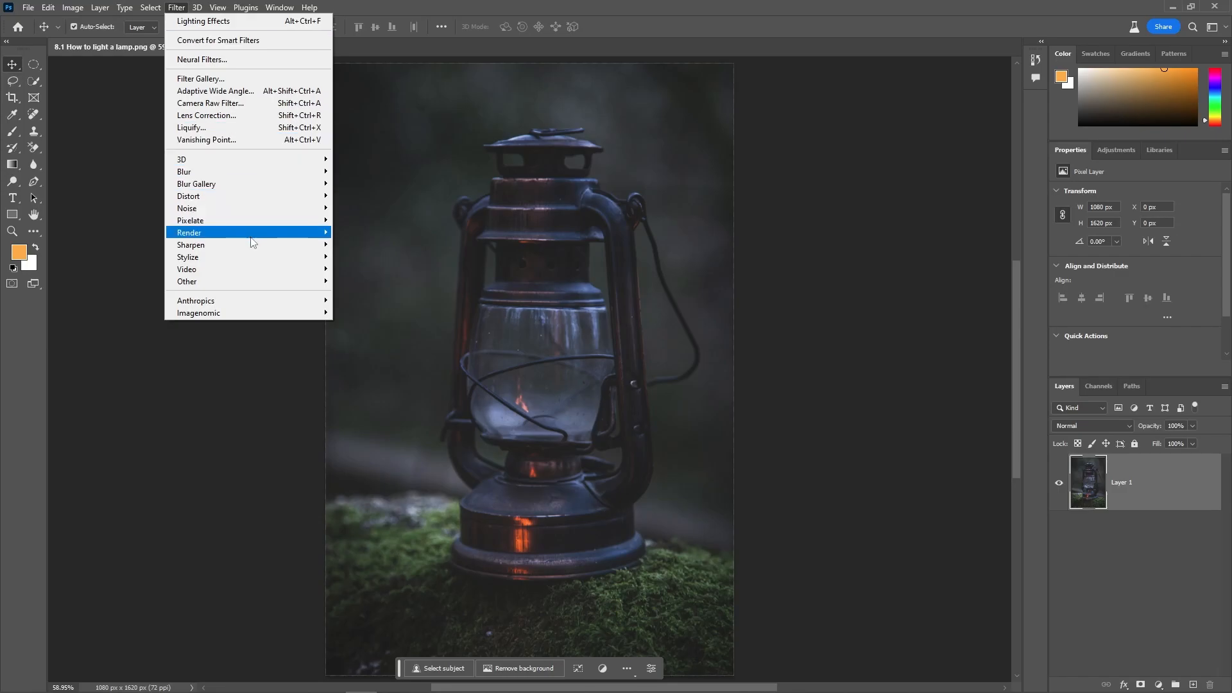
mouse_move(254, 237)
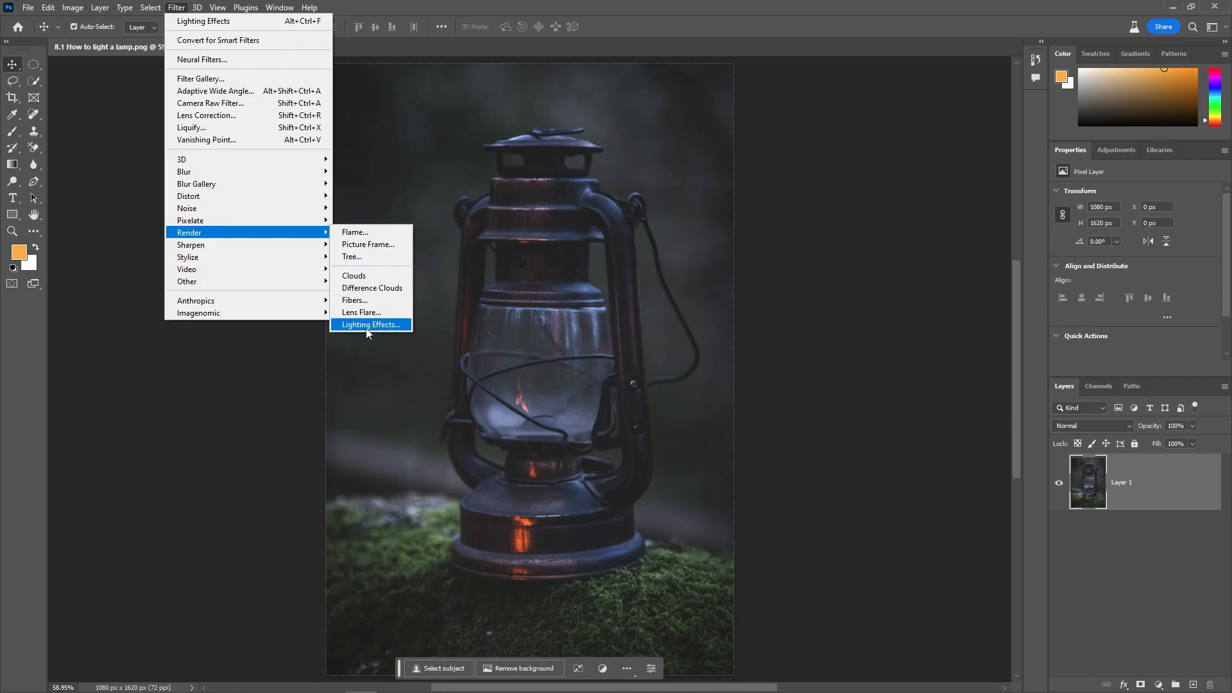
click(856, 309)
- Duplicate Layer 1 and convert the copy to a smart object
key(ctrl)
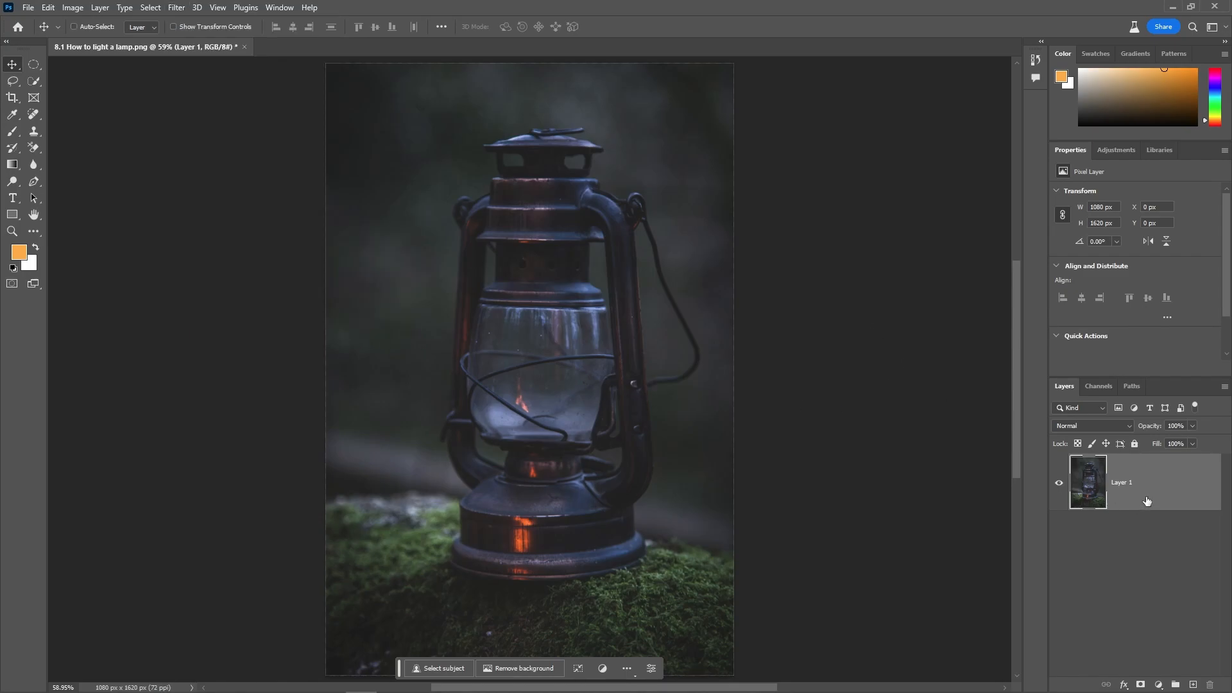
key(ctrl+j)
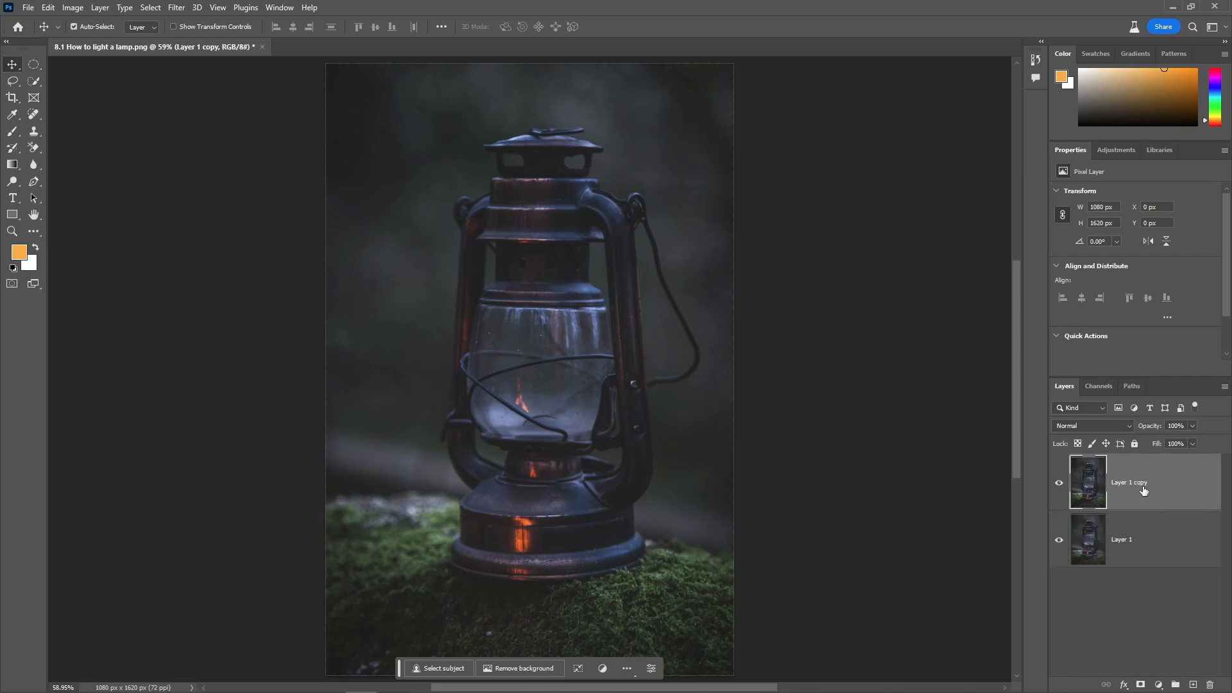
right_click(1143, 487)
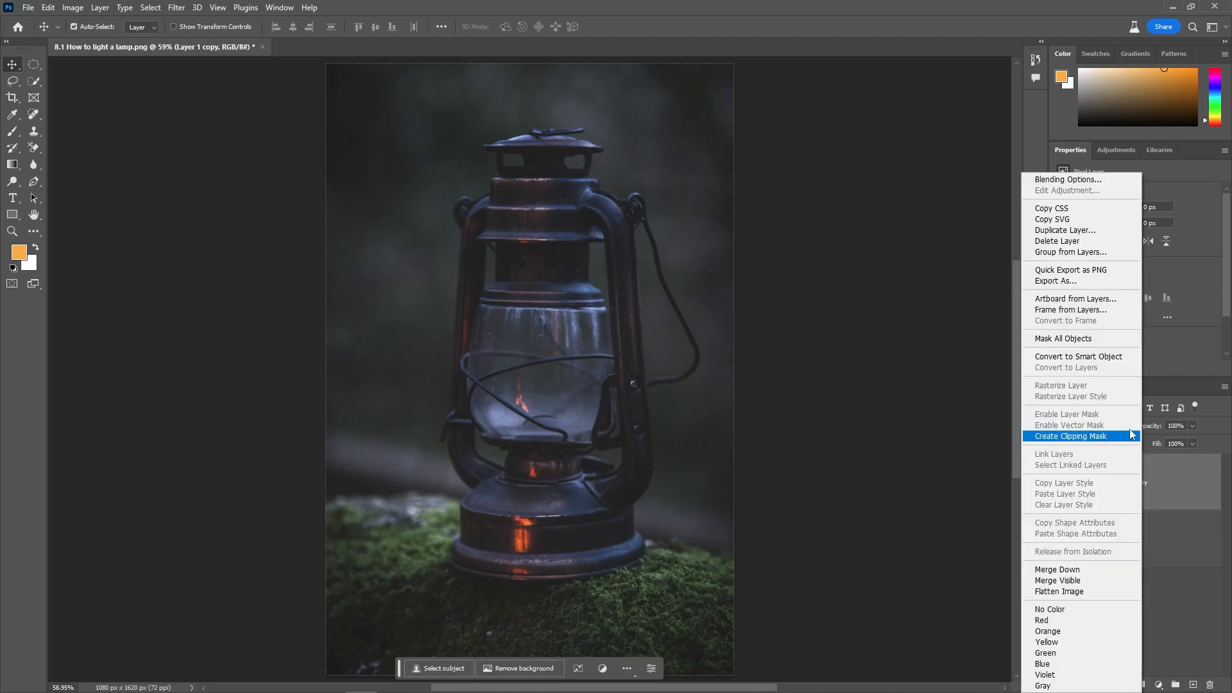
click(1102, 358)
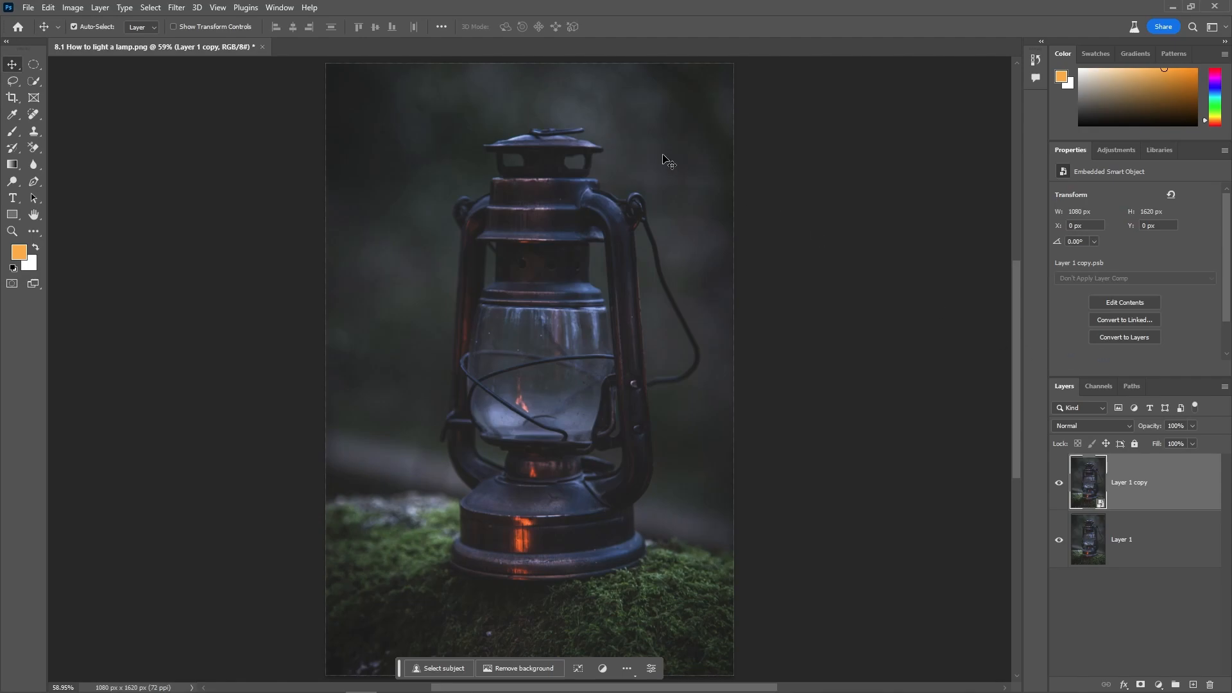
- Open the Lighting Effects filter on the Layer 1 copy smart object
click(177, 8)
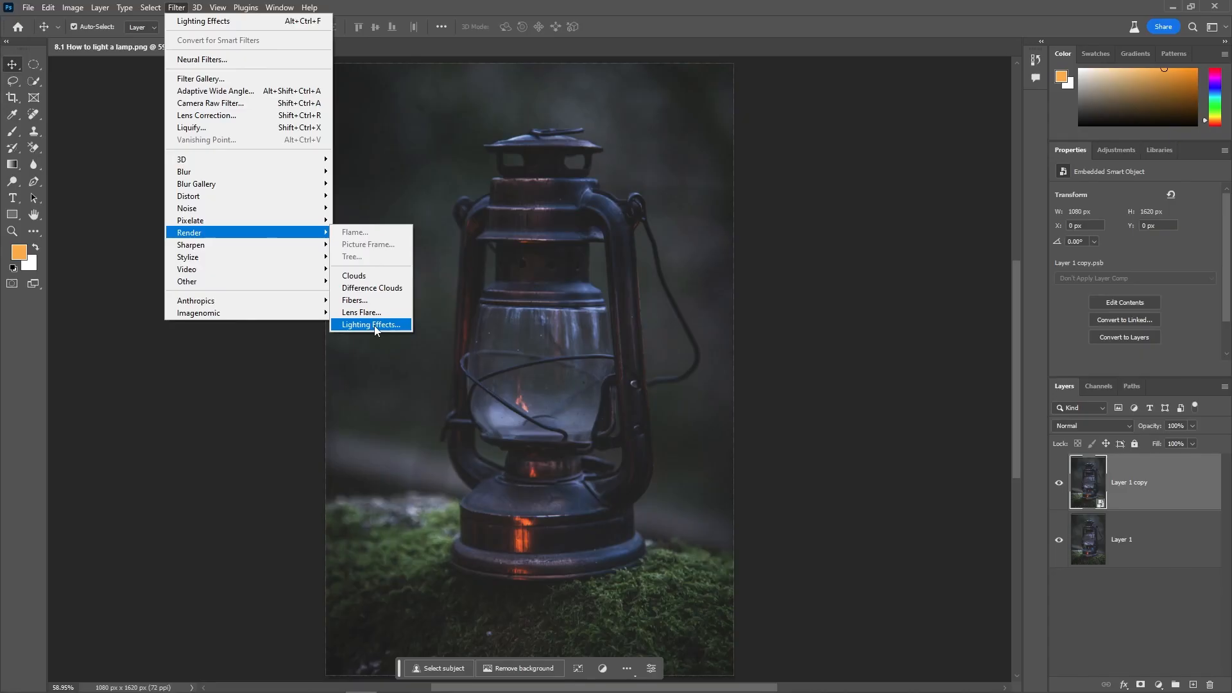
click(375, 326)
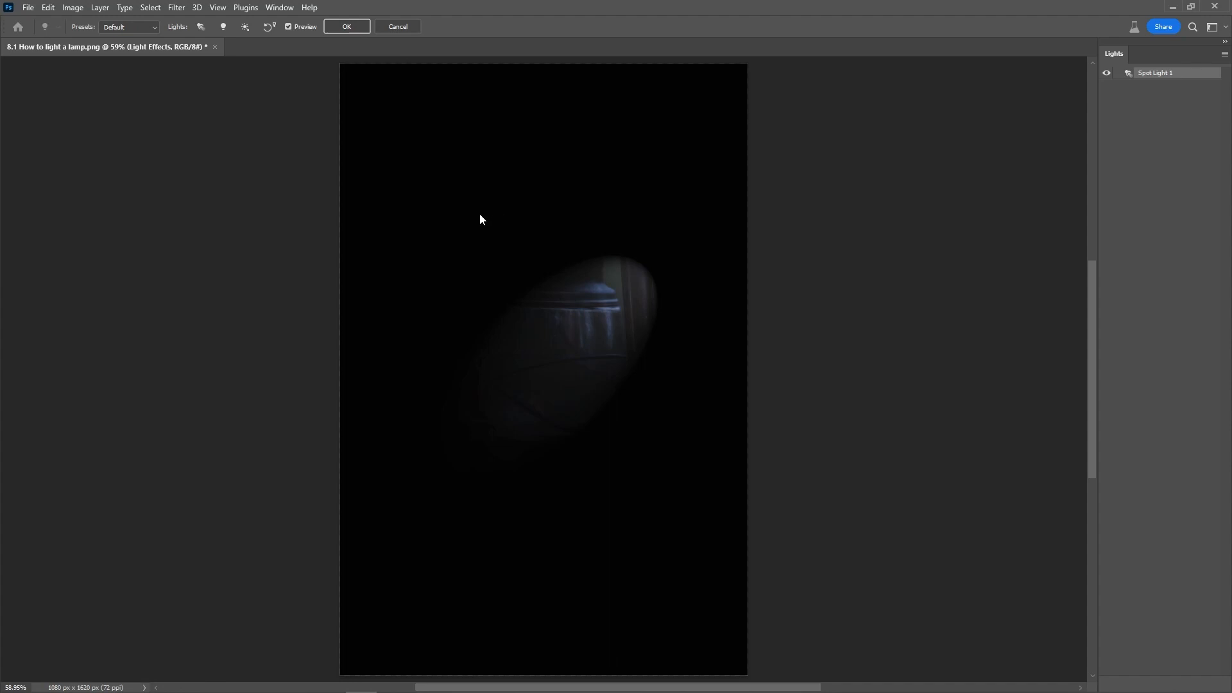
- Try the 2 O'clock Spotlight, Blue Omni, Crossing, Five Lights Down, Five Lights Up, Flood Light and RGB Lights presets
click(142, 32)
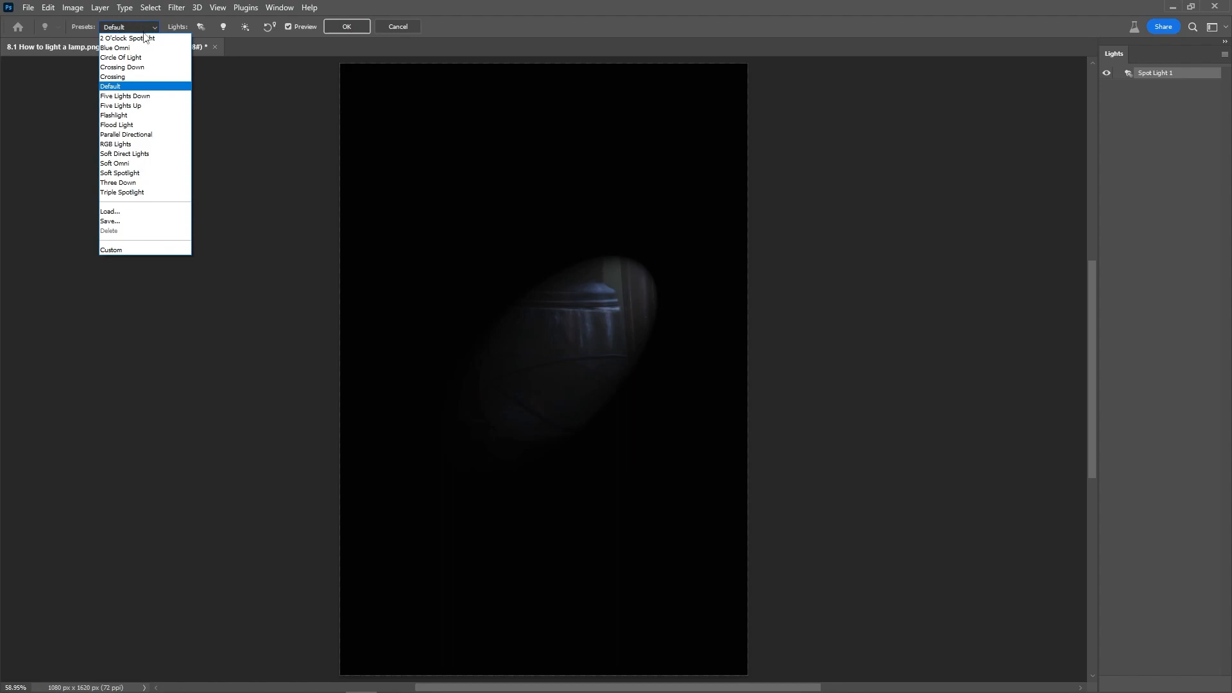
click(137, 38)
click(136, 25)
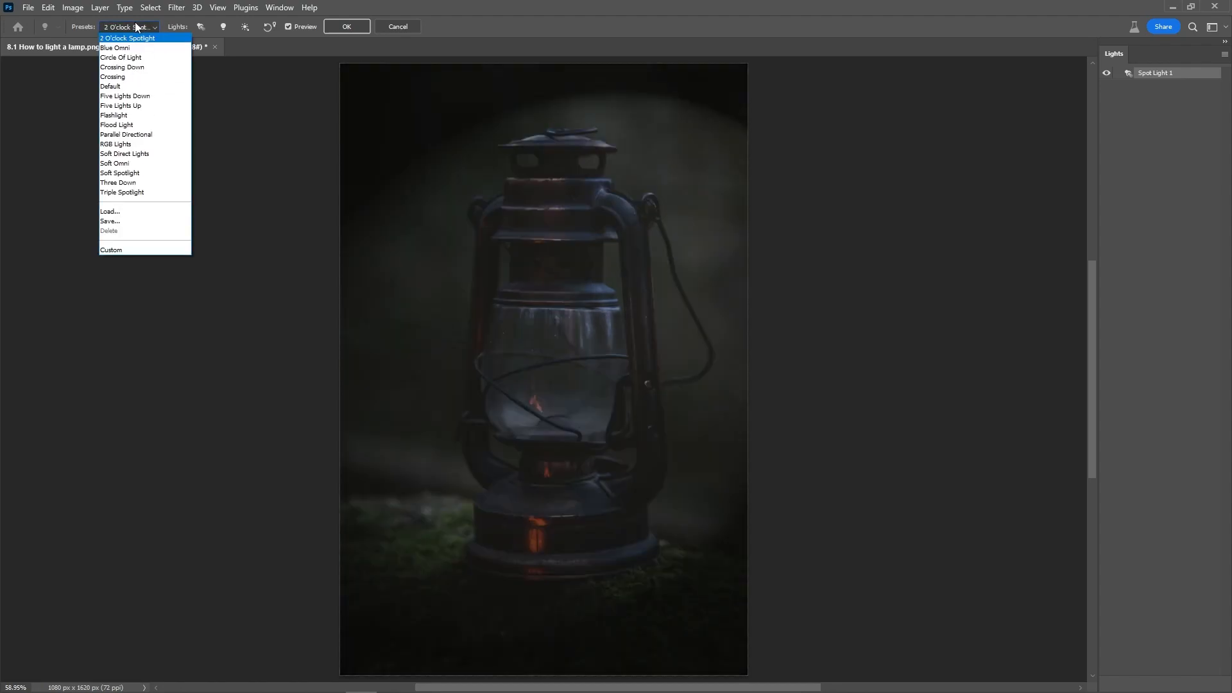
click(152, 51)
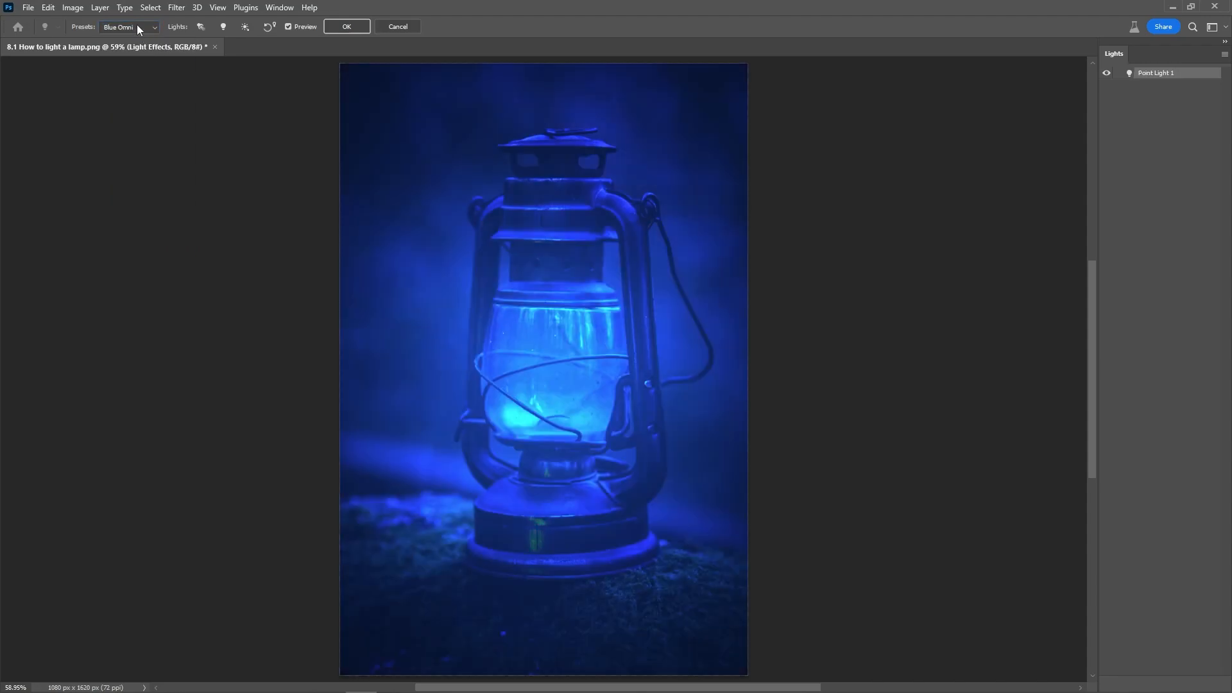
click(138, 27)
click(138, 79)
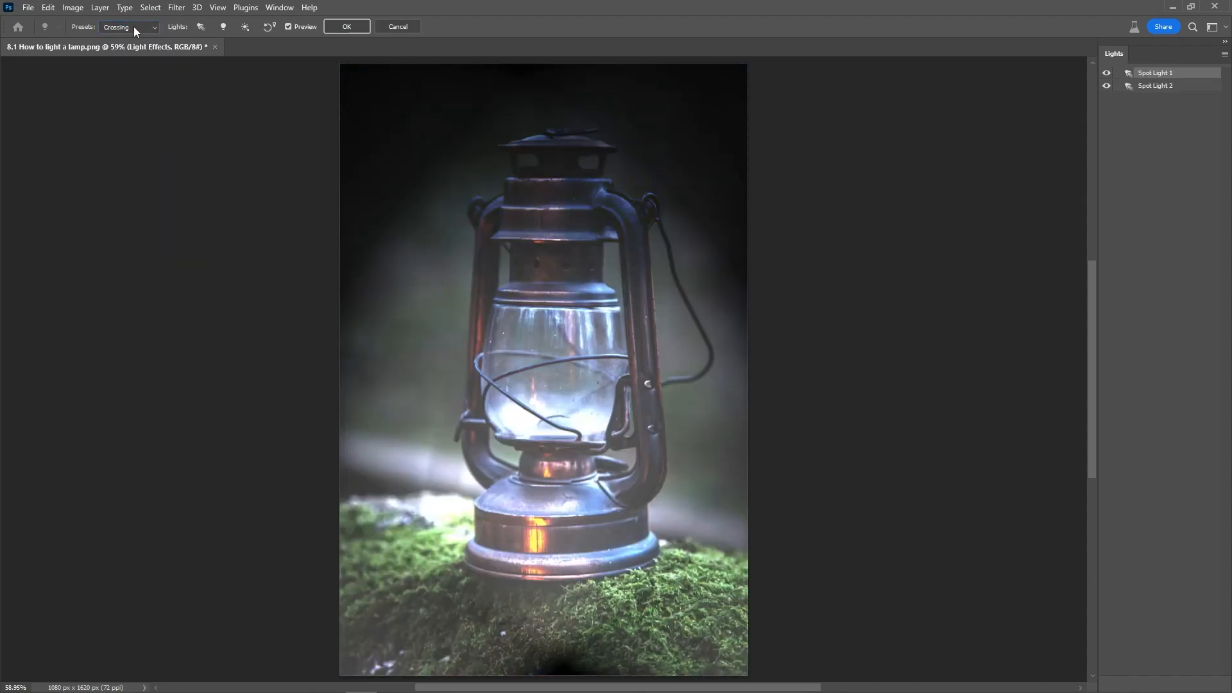
click(134, 25)
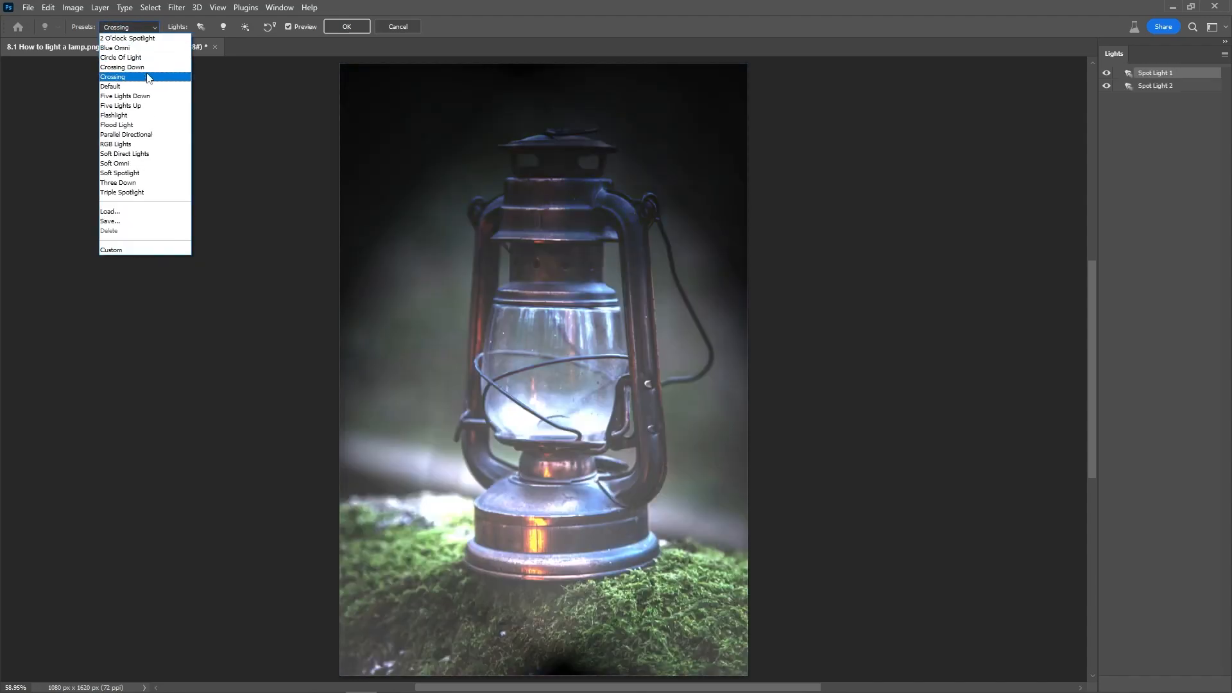
click(150, 96)
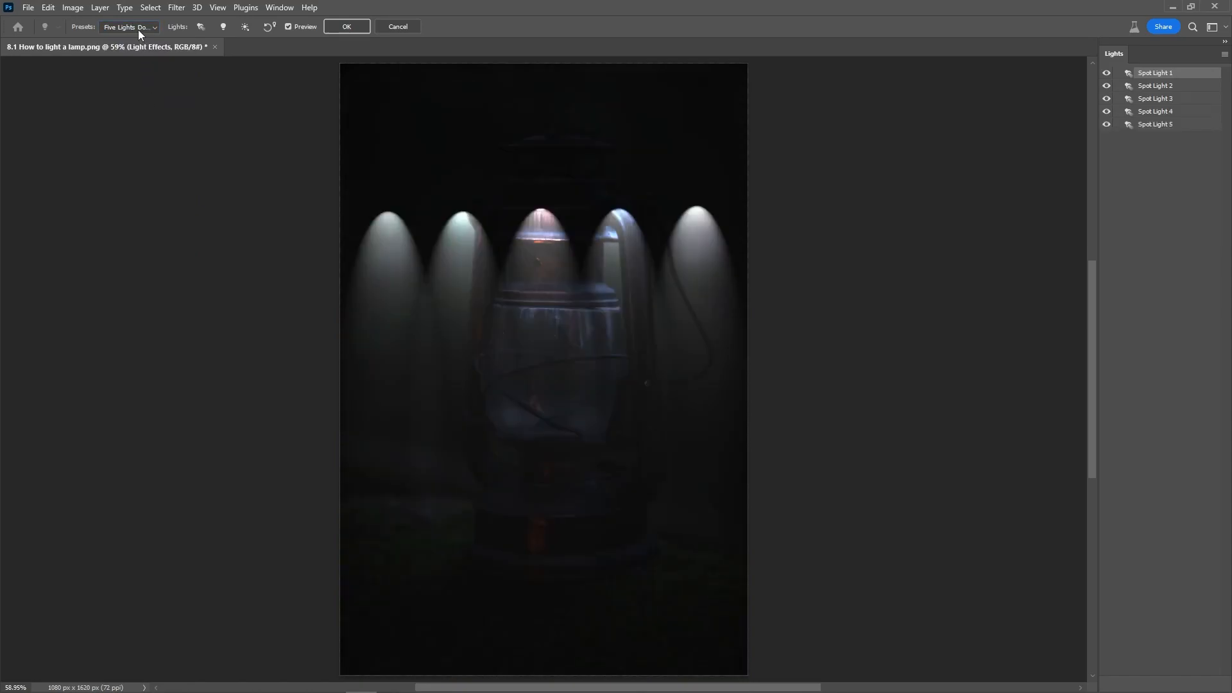
click(138, 29)
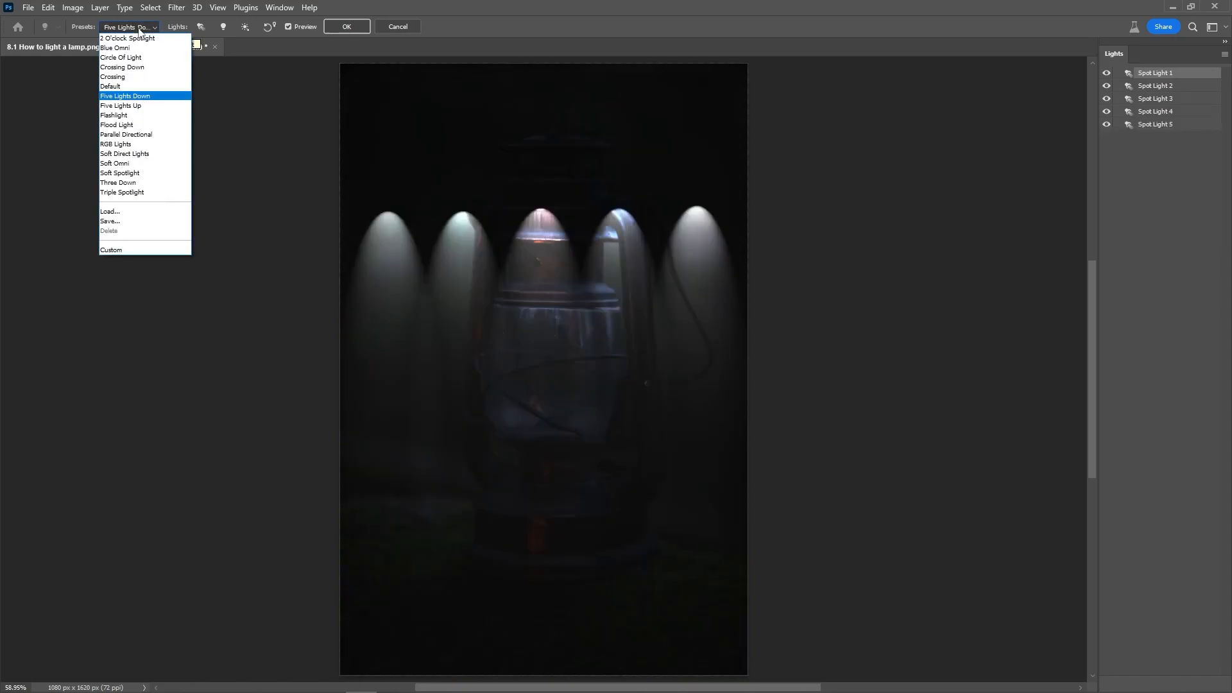
click(148, 106)
click(144, 26)
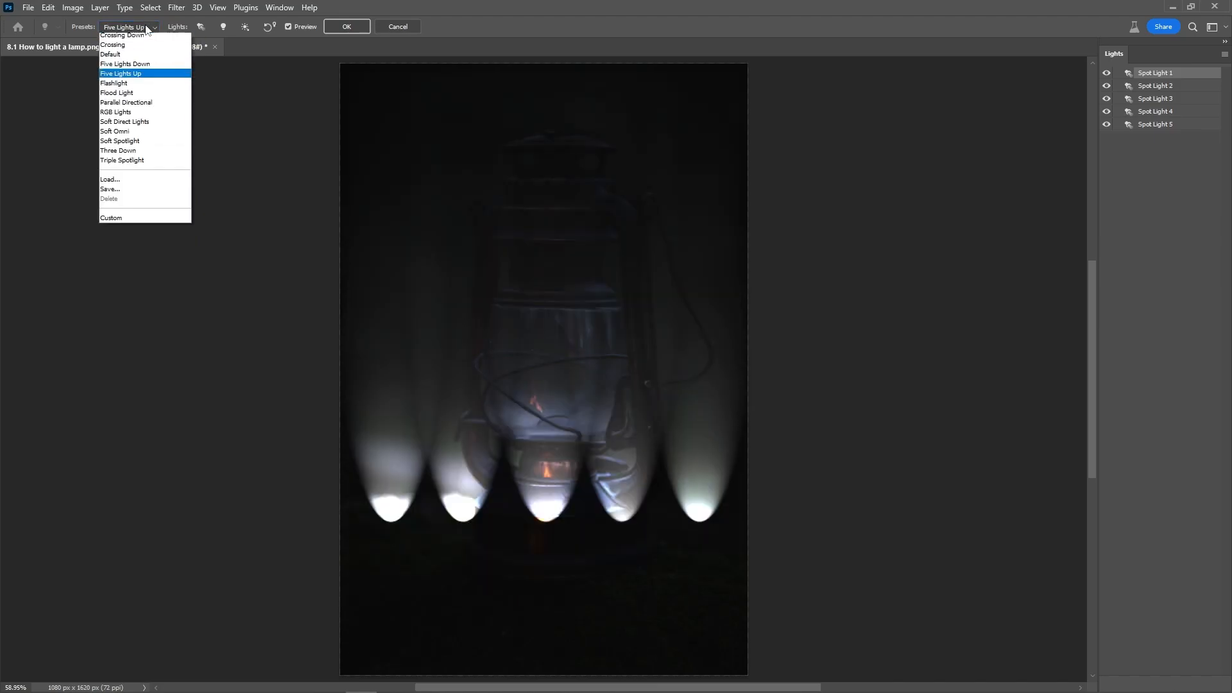
click(143, 125)
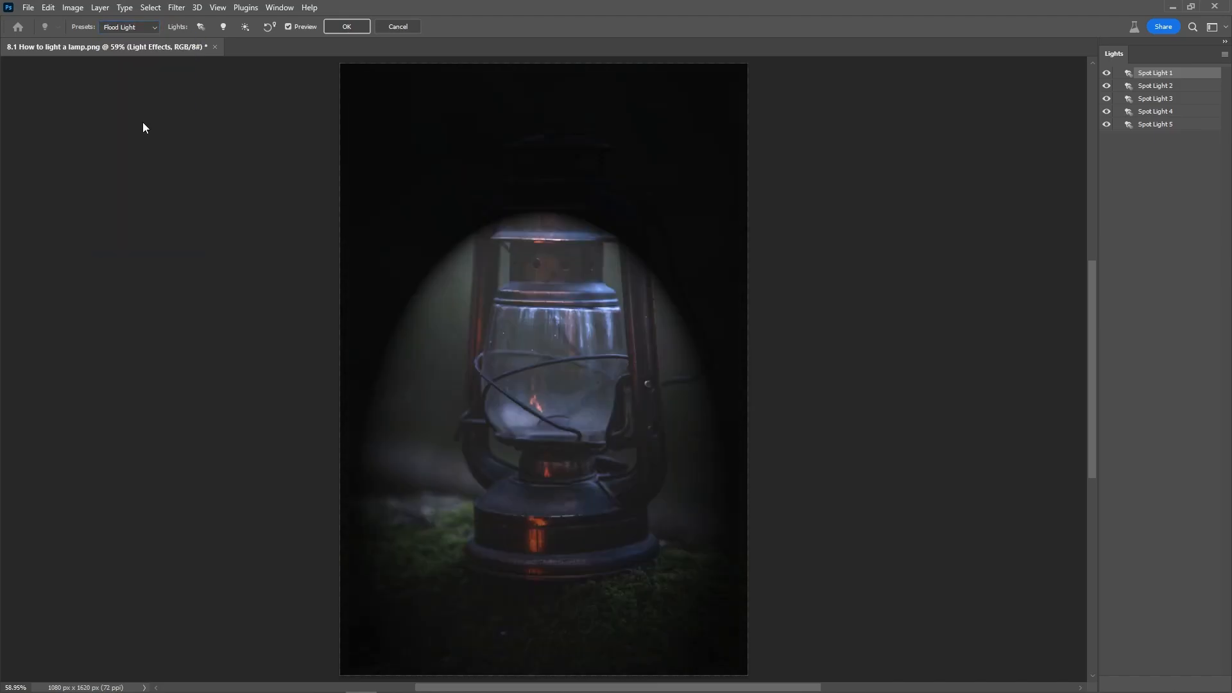
click(120, 30)
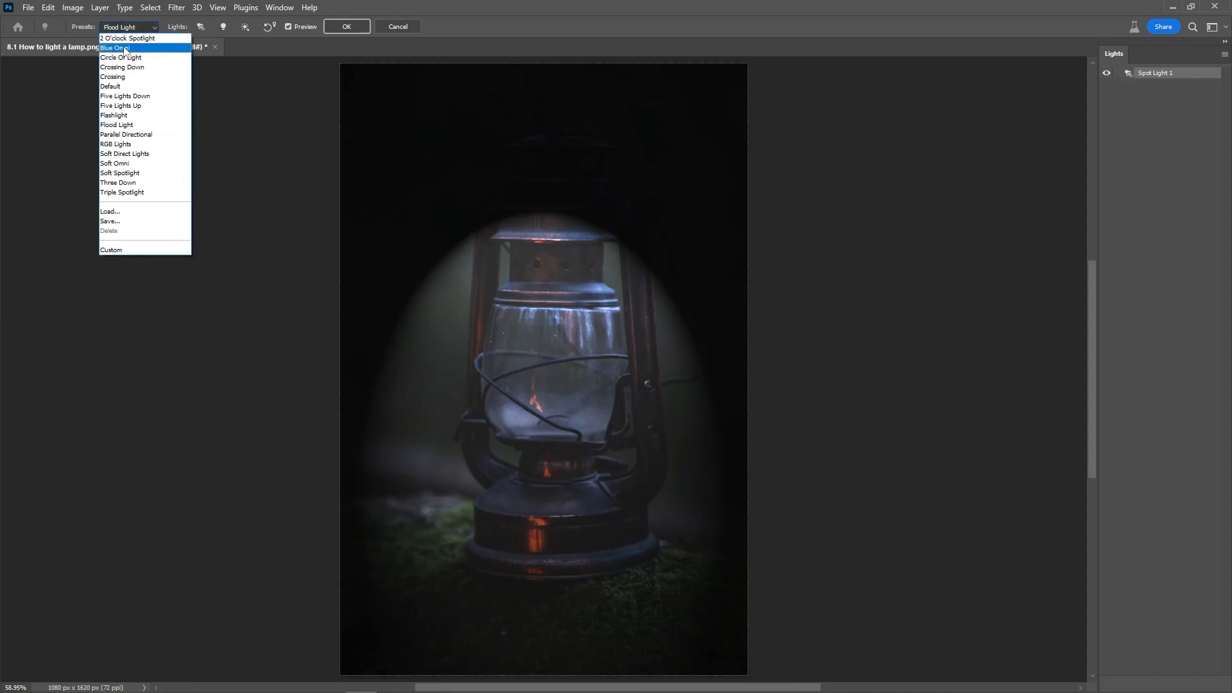
click(153, 144)
- Apply the Flashlight lighting preset and move the light's floating properties clear of the image
click(145, 28)
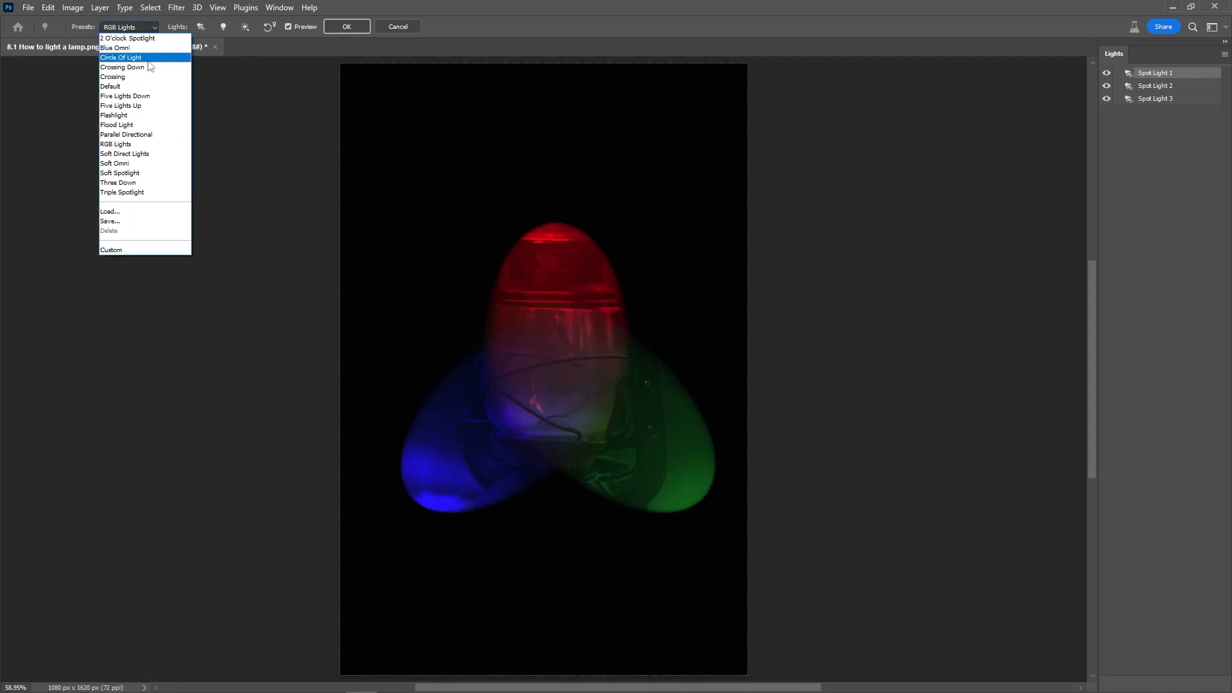
click(141, 117)
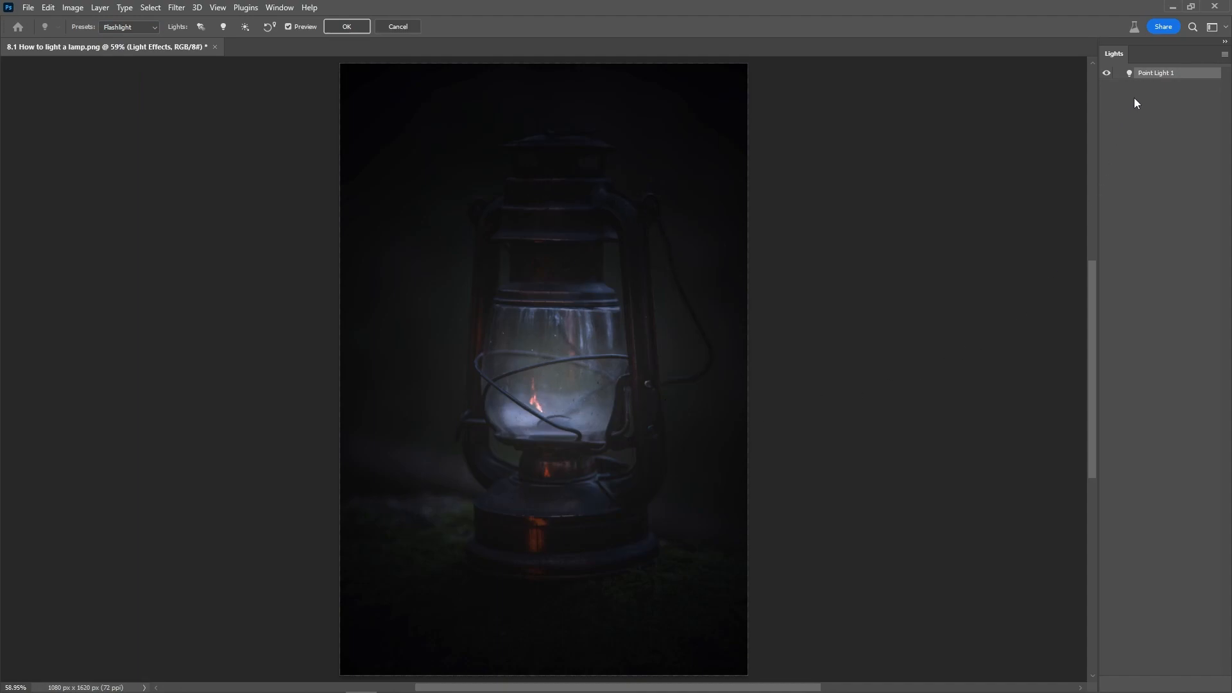
click(1106, 73)
click(1108, 74)
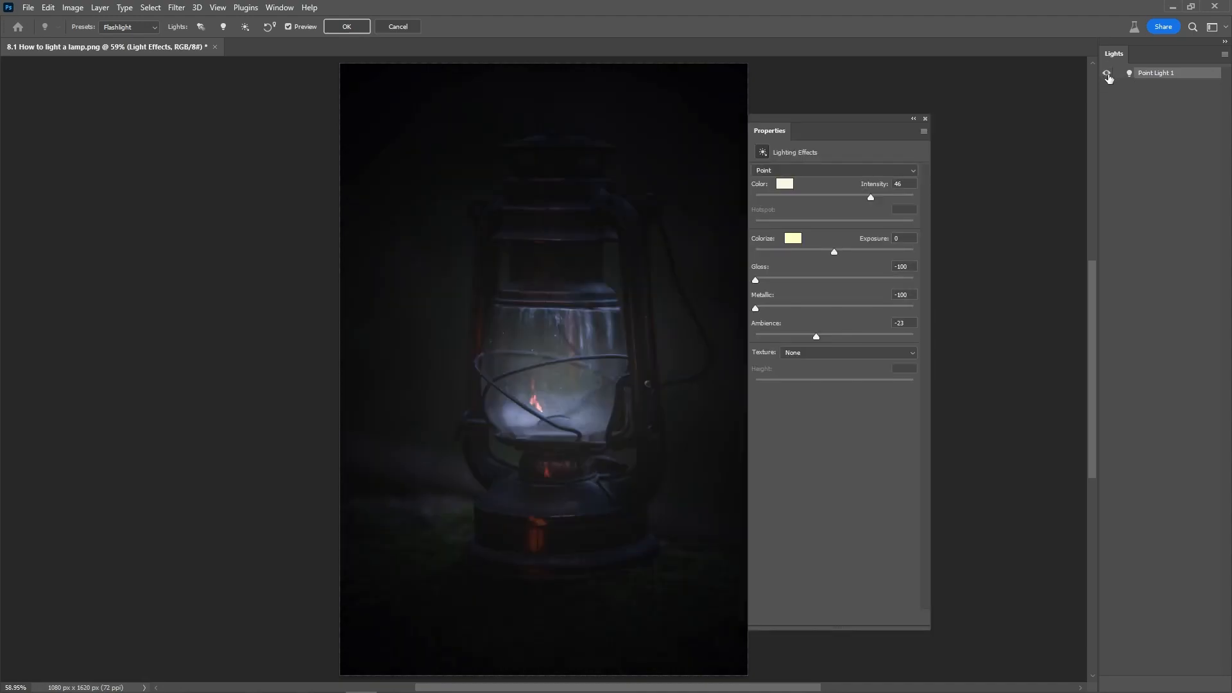
drag(826, 121, 921, 106)
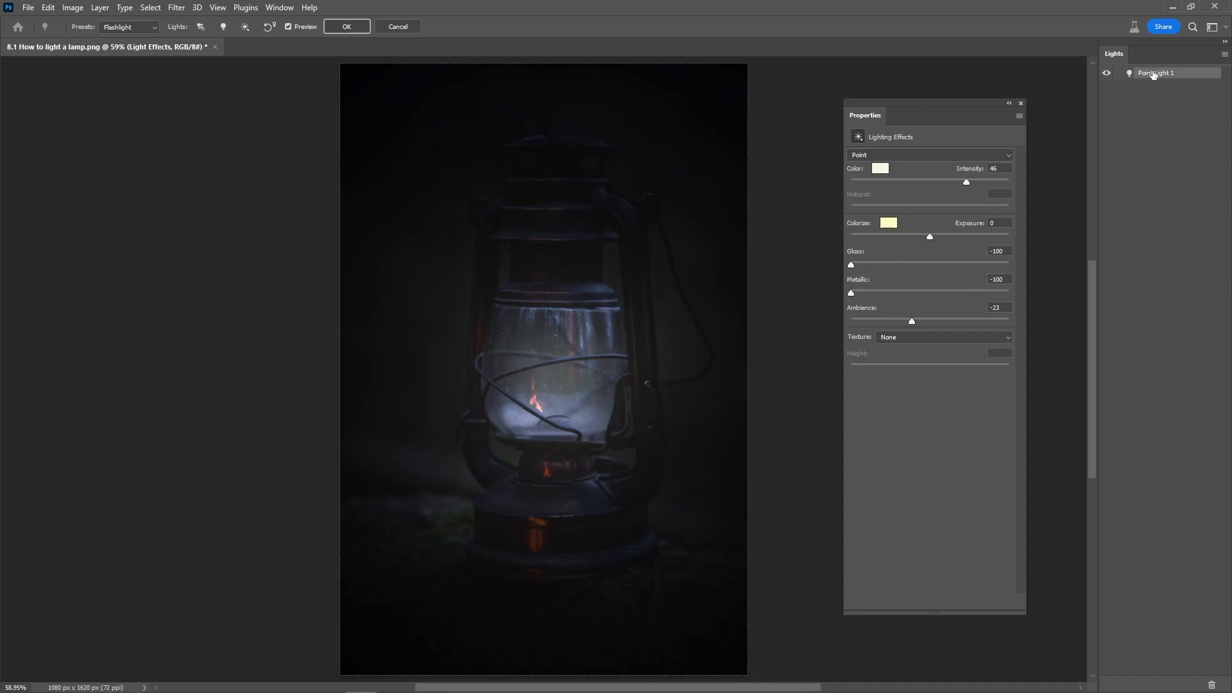
- Try the Spot and Infinite light types and set the light back to Point
click(976, 157)
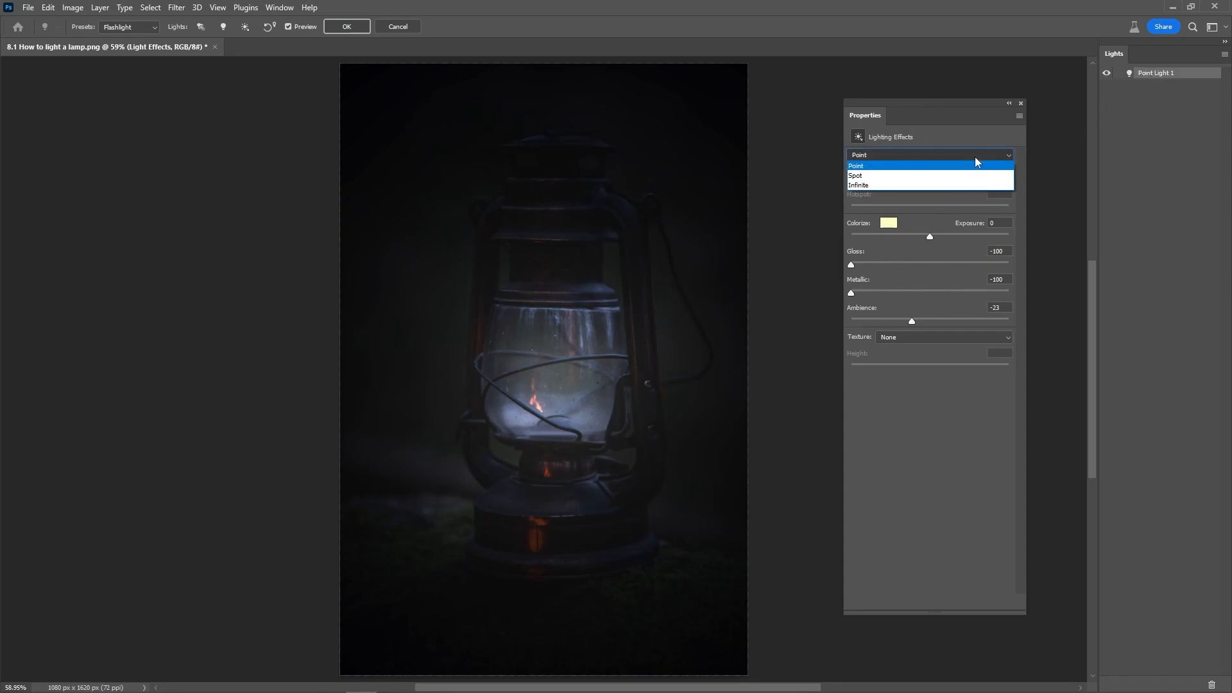
click(925, 176)
click(915, 156)
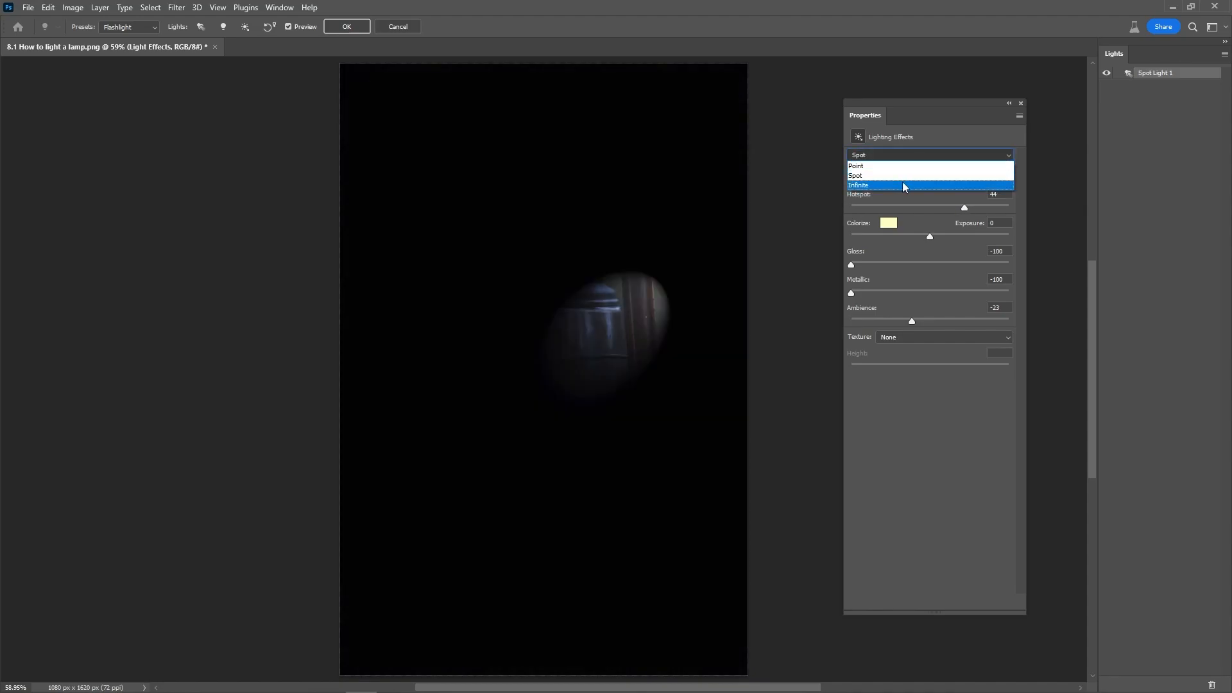
click(903, 181)
click(889, 157)
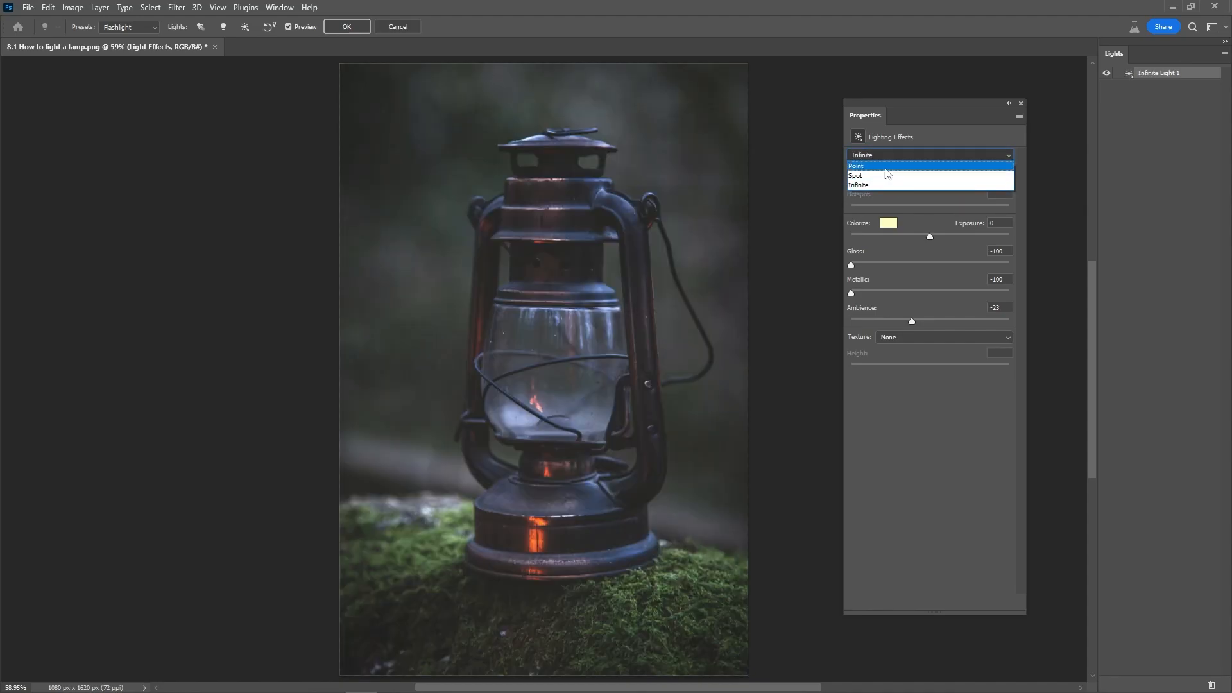
click(888, 165)
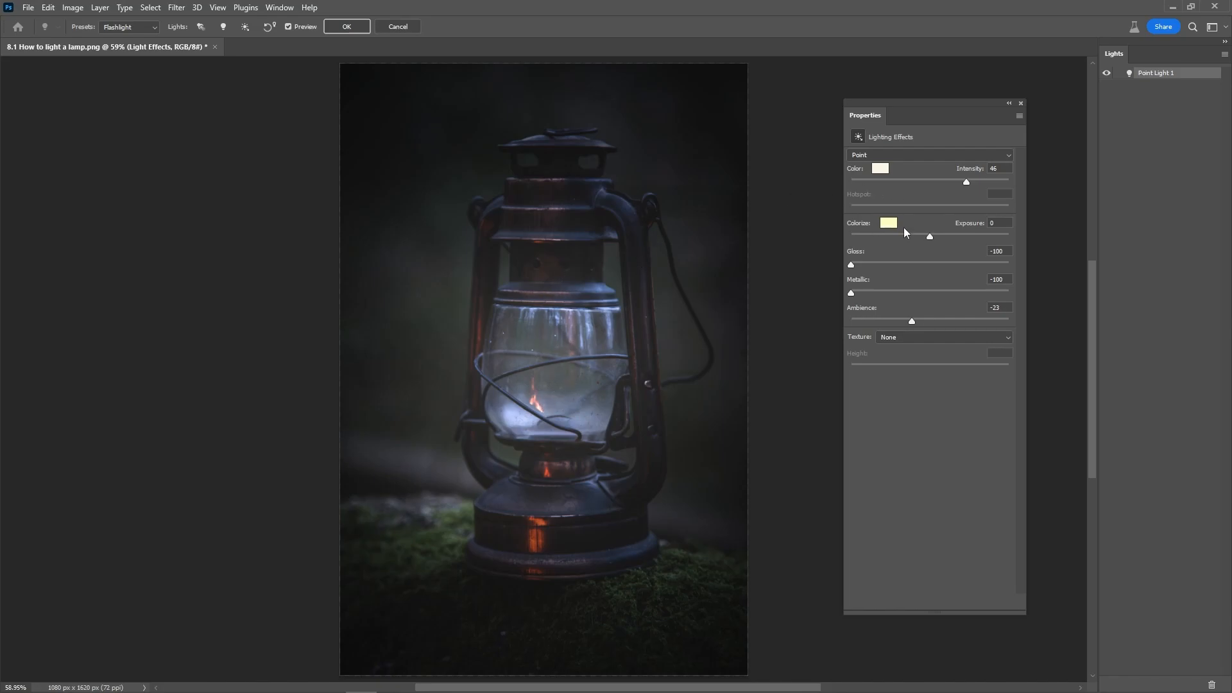
- Set the point light's color to a soft orange with hue 30 and 100% brightness
click(881, 170)
drag(312, 149, 267, 144)
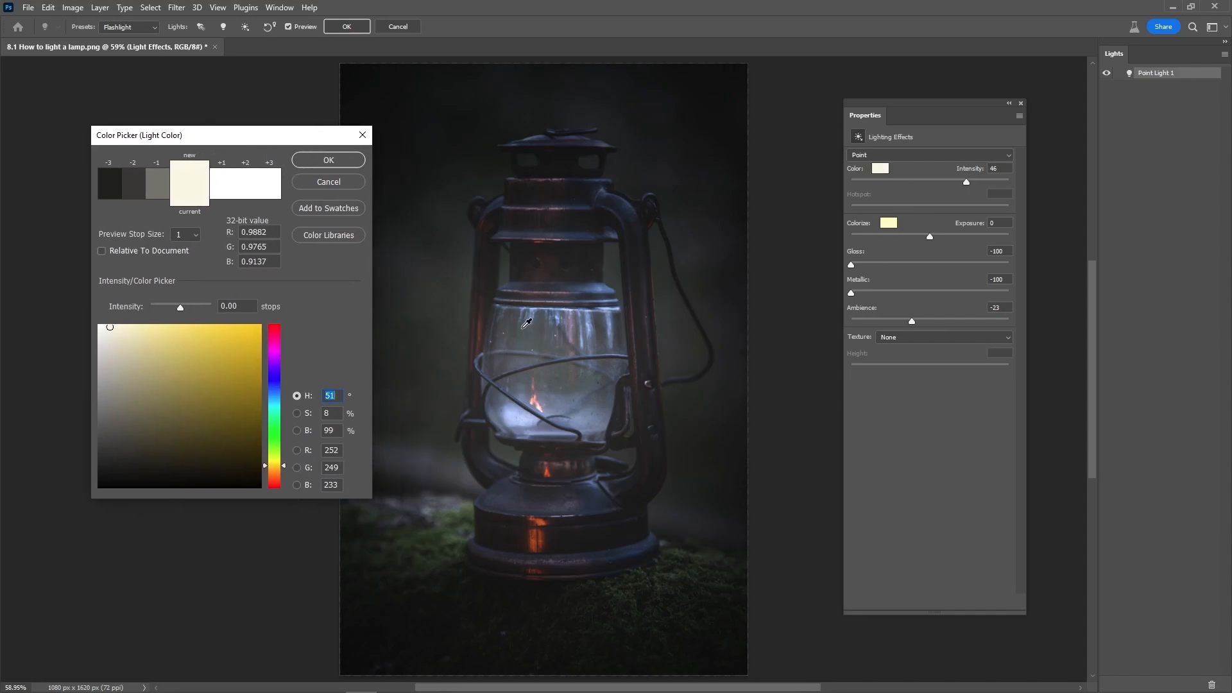
drag(274, 463, 280, 474)
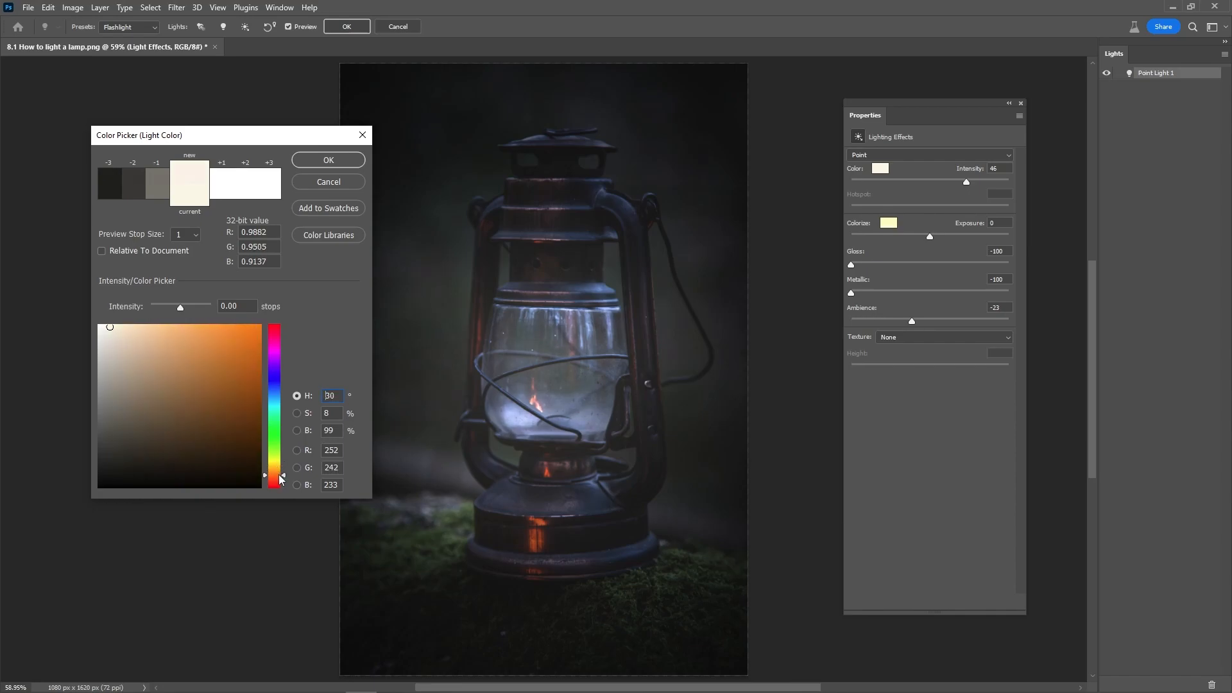
click(186, 325)
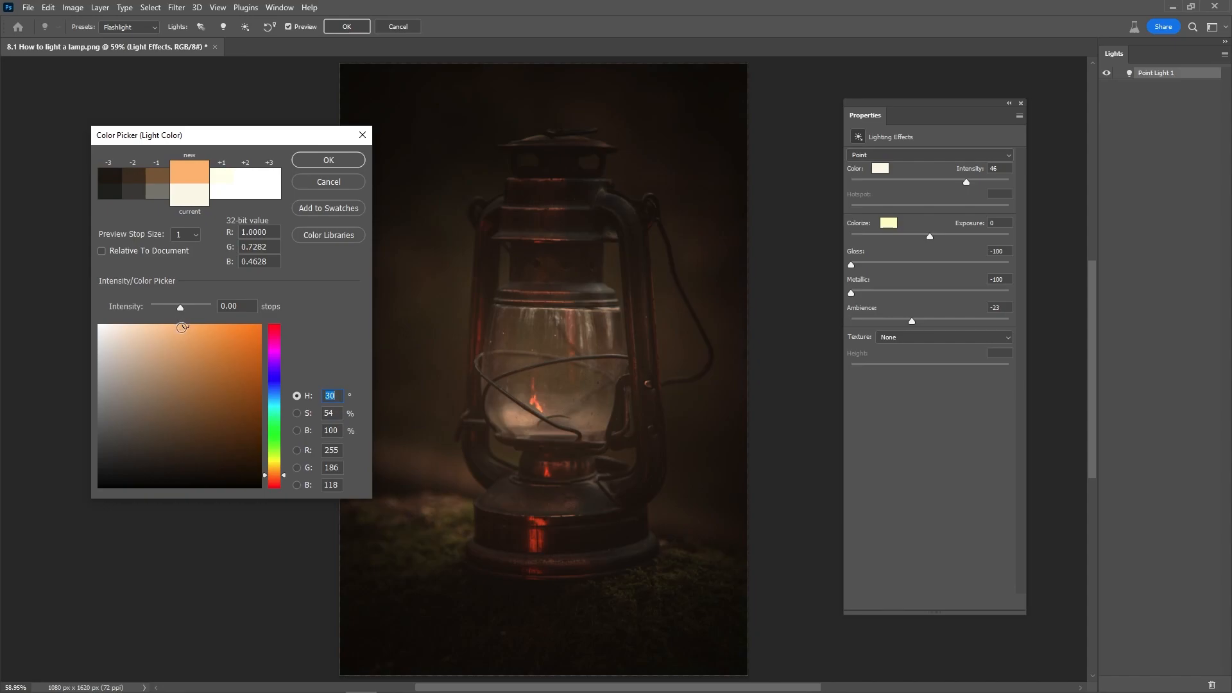
click(189, 320)
click(188, 320)
click(311, 164)
- Adjust the point light to an intensity of 46 and an exposure of 14
mouse_move(966, 184)
mouse_down()
mouse_move(934, 185)
mouse_move(962, 196)
mouse_up()
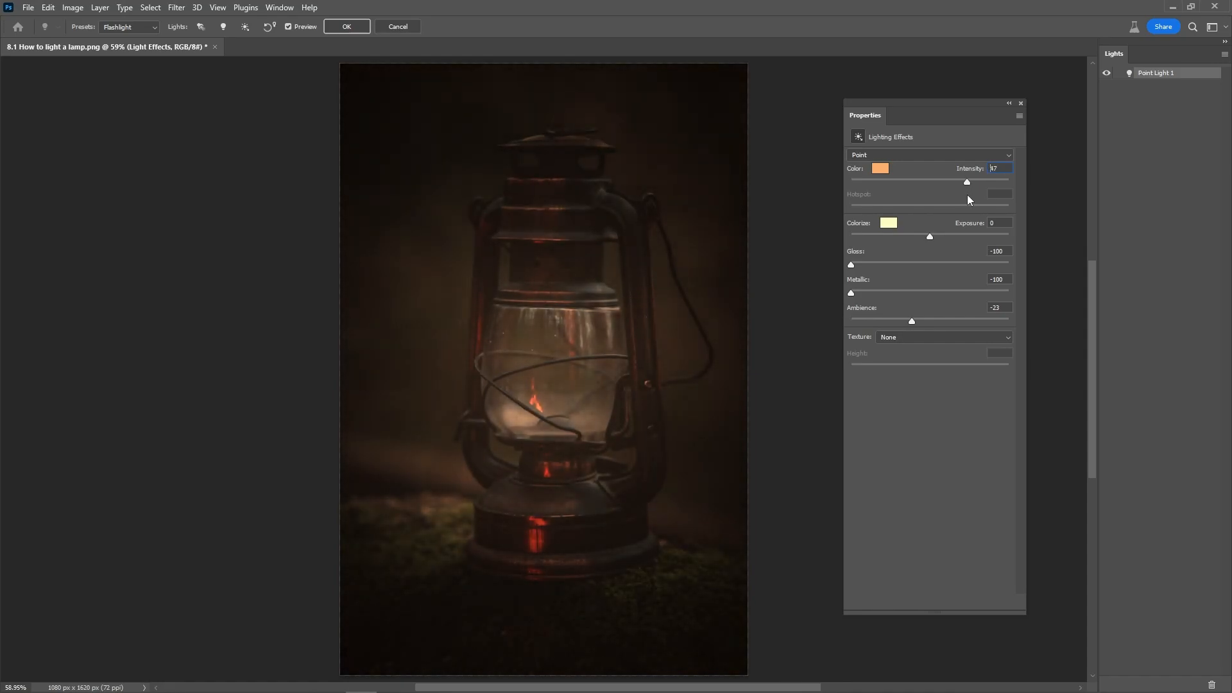
mouse_move(968, 195)
mouse_down()
mouse_move(980, 206)
mouse_move(971, 202)
mouse_up()
mouse_move(973, 201)
mouse_down()
mouse_move(954, 195)
mouse_move(966, 197)
mouse_up()
mouse_move(930, 237)
mouse_down()
mouse_move(897, 239)
mouse_move(941, 252)
mouse_up()
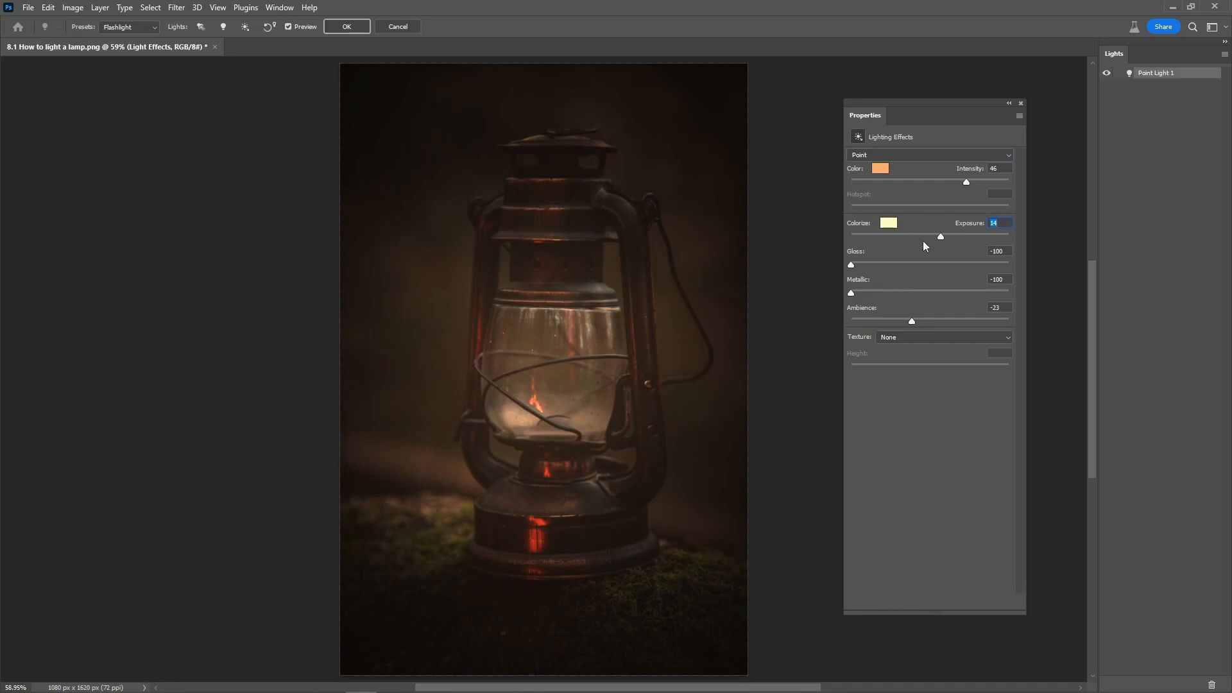
- Set the light's colorize color to a light yellow with hue 62, 64% saturation and 99% brightness
click(890, 225)
drag(243, 360, 242, 423)
mouse_move(276, 462)
mouse_down()
mouse_move(274, 487)
mouse_move(275, 468)
mouse_up()
click(202, 326)
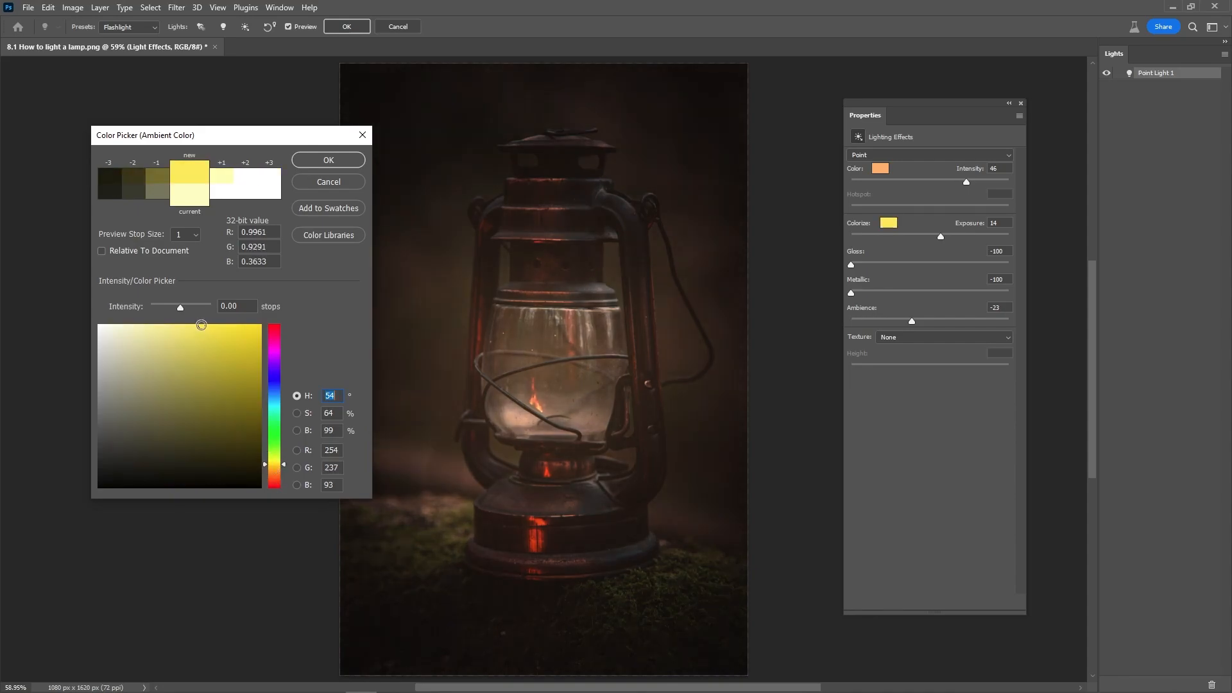
click(277, 469)
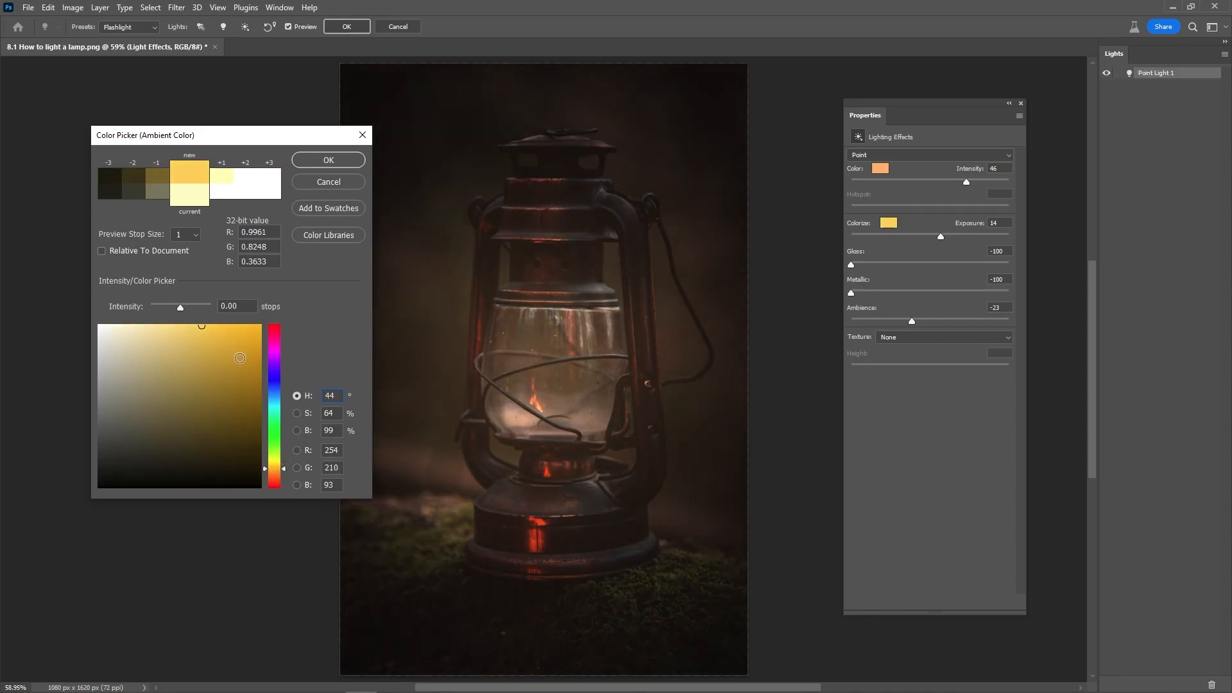
click(237, 326)
click(276, 471)
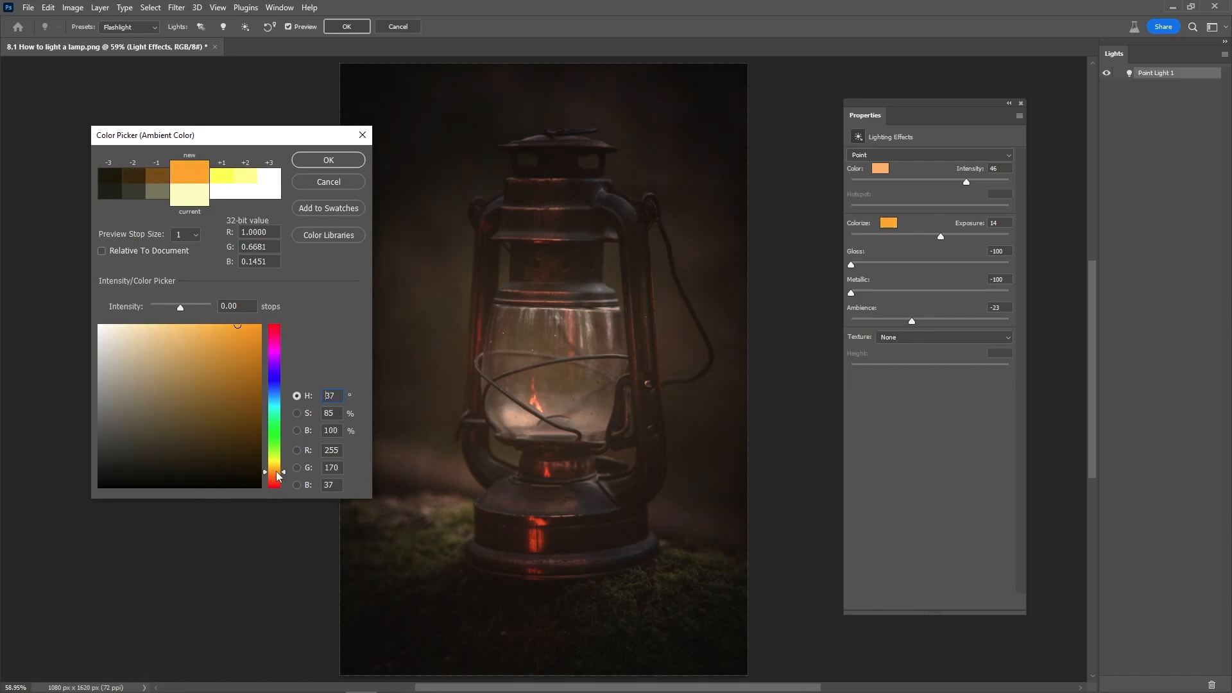
click(231, 326)
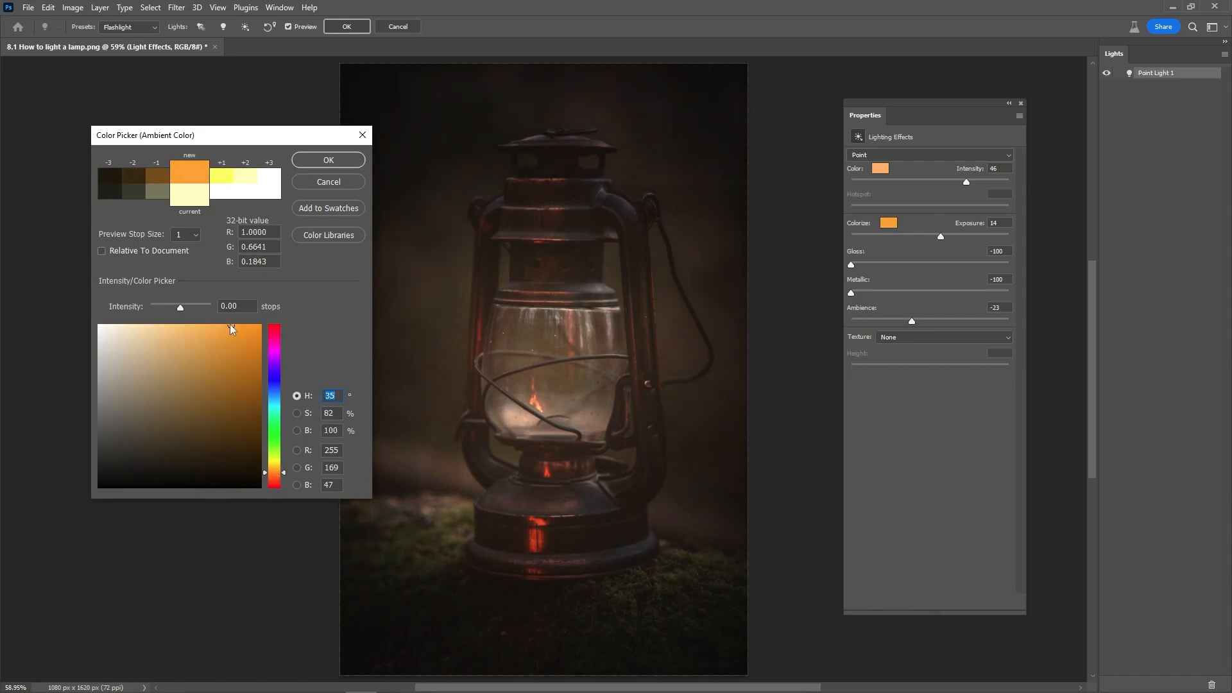
click(214, 328)
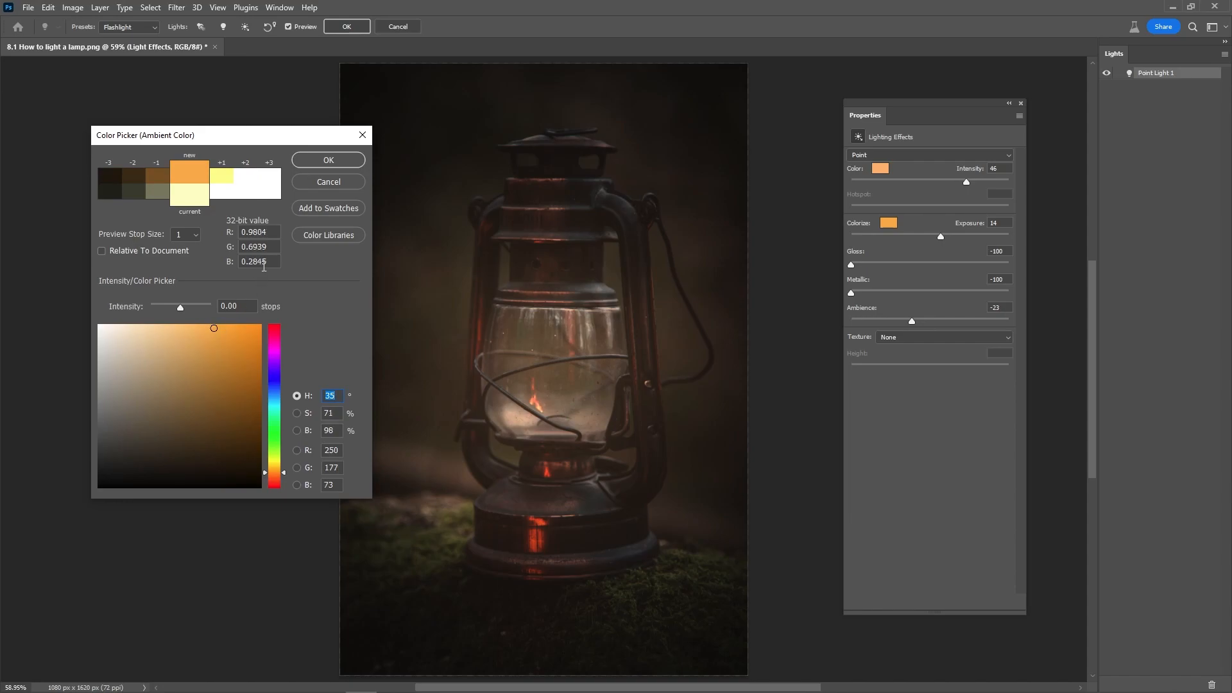
click(188, 325)
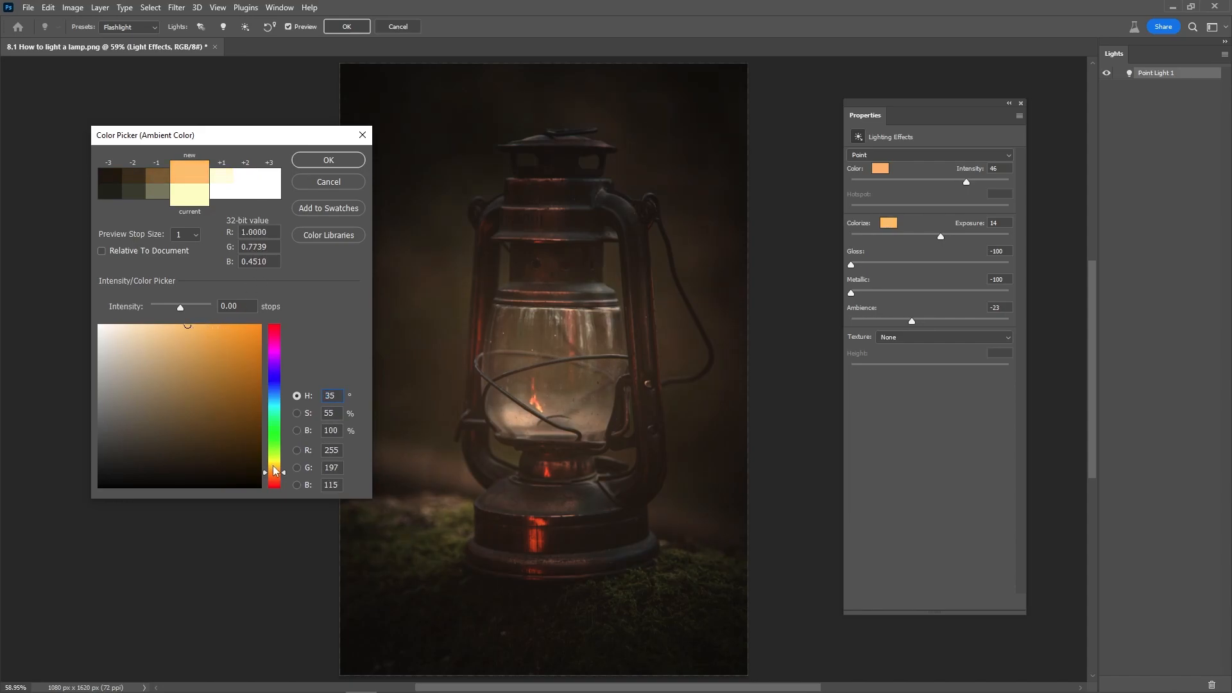
drag(275, 472, 275, 461)
click(202, 327)
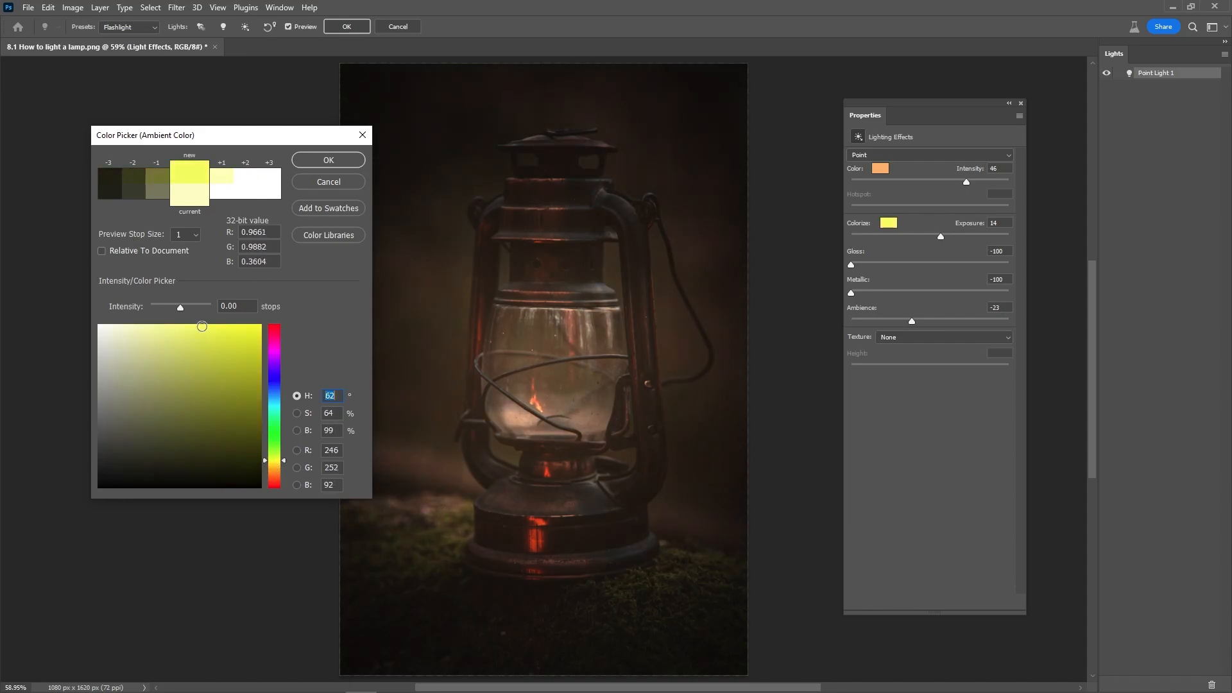
click(341, 157)
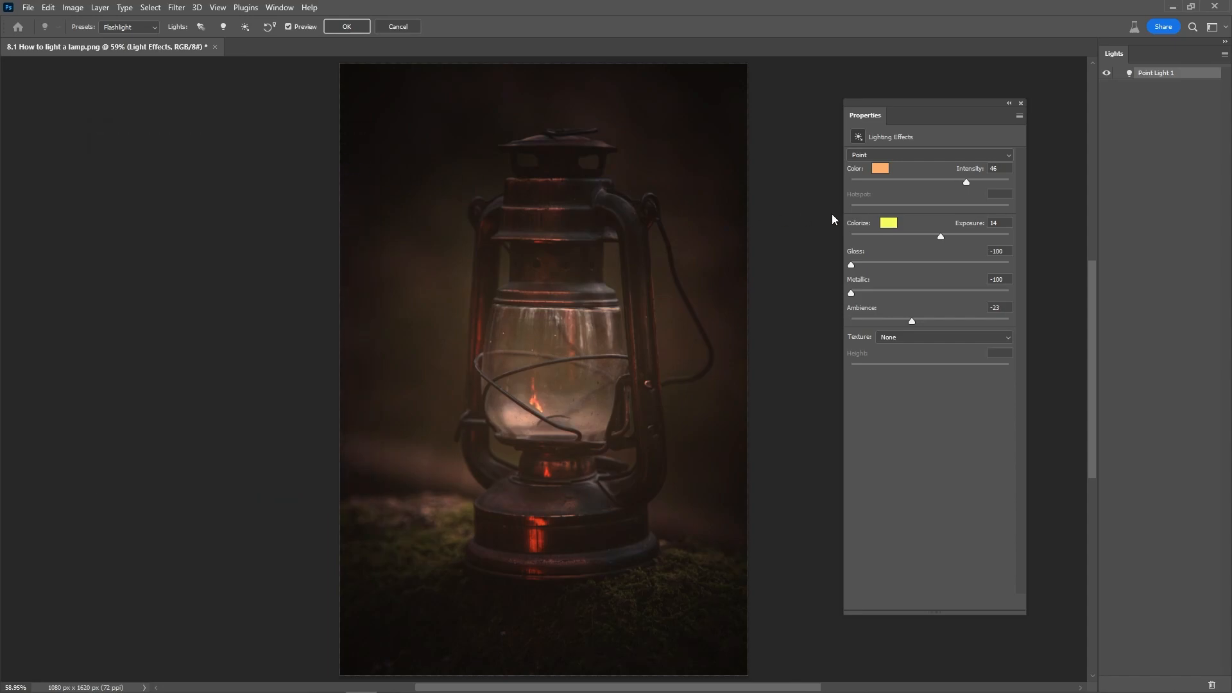
- Adjust the lighting effect to exposure 10, gloss -38, metallic -62 and ambience -37
mouse_move(941, 238)
mouse_down()
mouse_move(951, 238)
mouse_move(929, 237)
mouse_move(938, 239)
mouse_up()
drag(852, 292, 877, 295)
key(Tab)
key(Tab)
drag(903, 294, 883, 294)
click(852, 265)
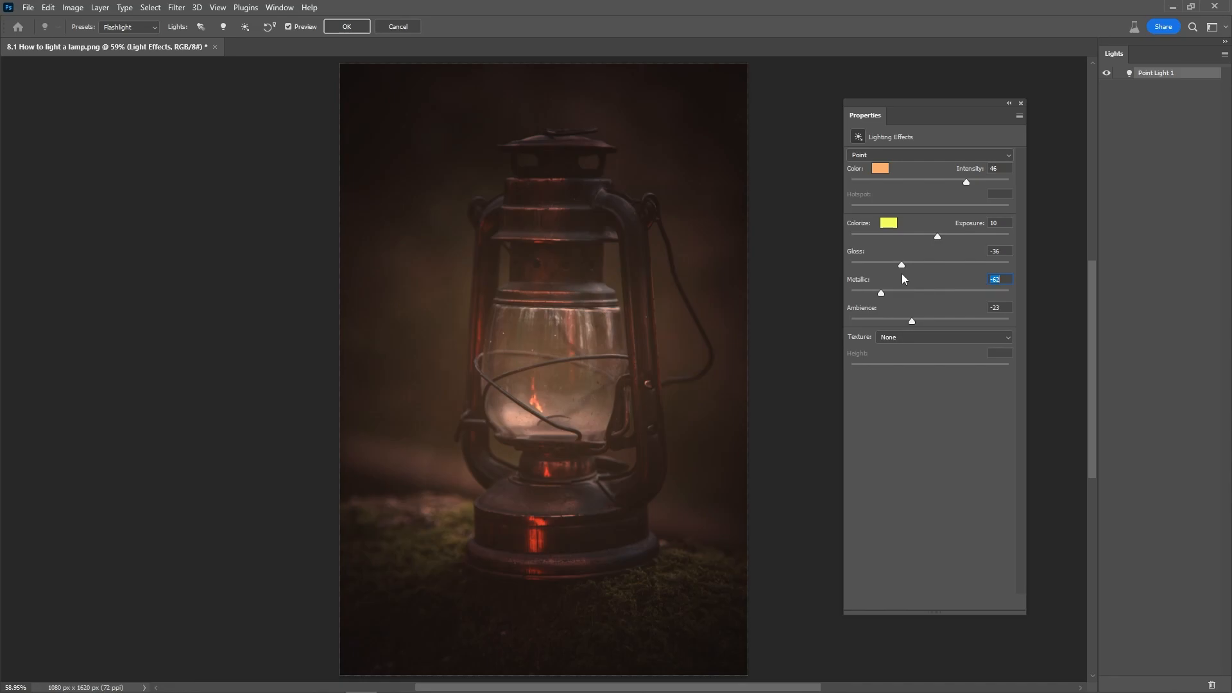
drag(900, 273, 900, 274)
drag(912, 321, 898, 320)
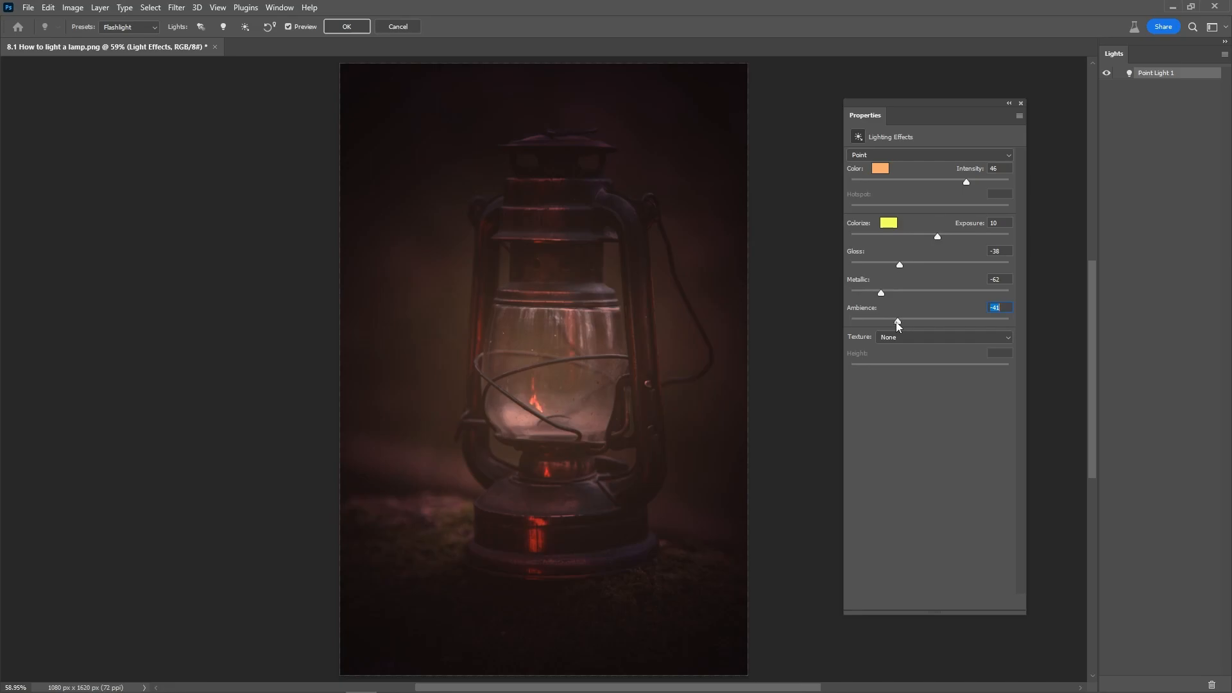
drag(899, 322, 902, 323)
- Try the Red, Green and Blue texture channels, and settle on Red with a height of 0
click(907, 338)
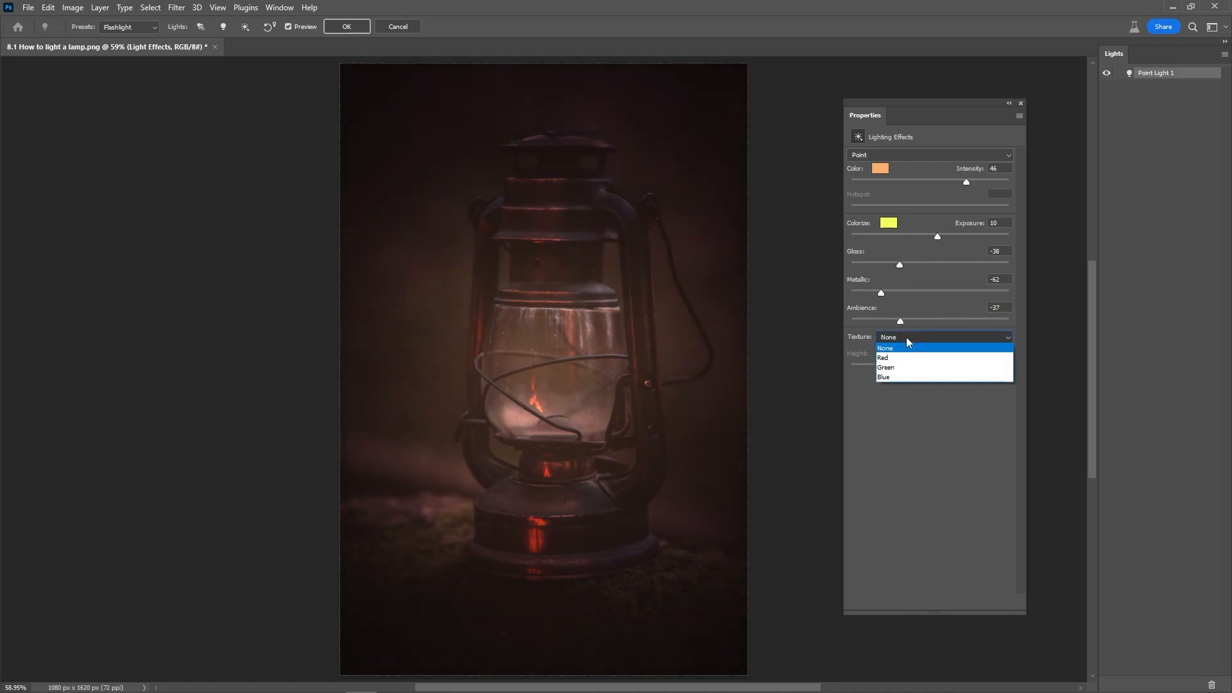
click(904, 358)
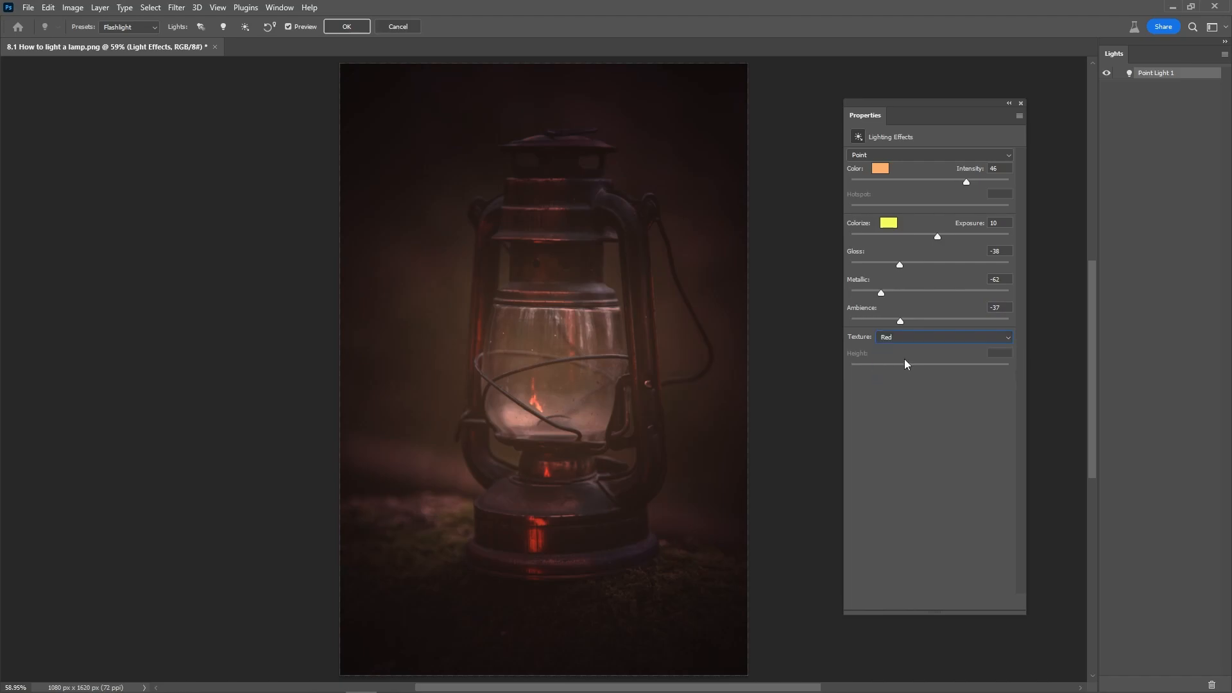
click(905, 338)
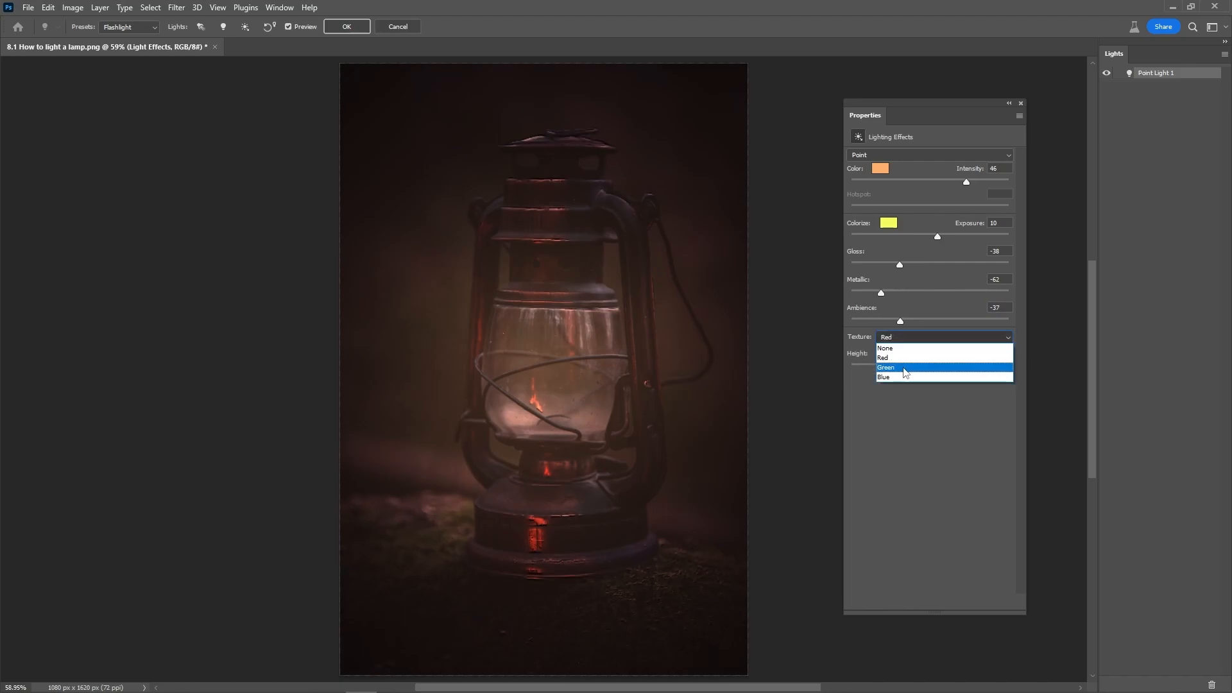
click(904, 365)
click(907, 340)
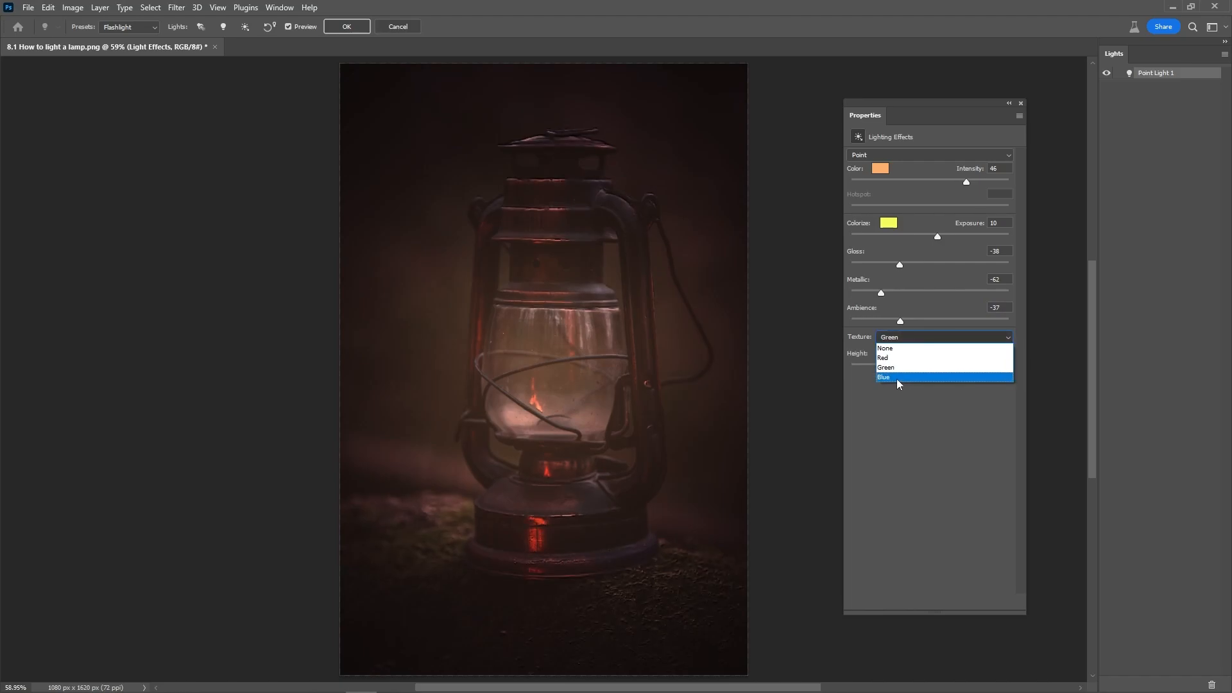
click(897, 380)
click(899, 336)
click(899, 356)
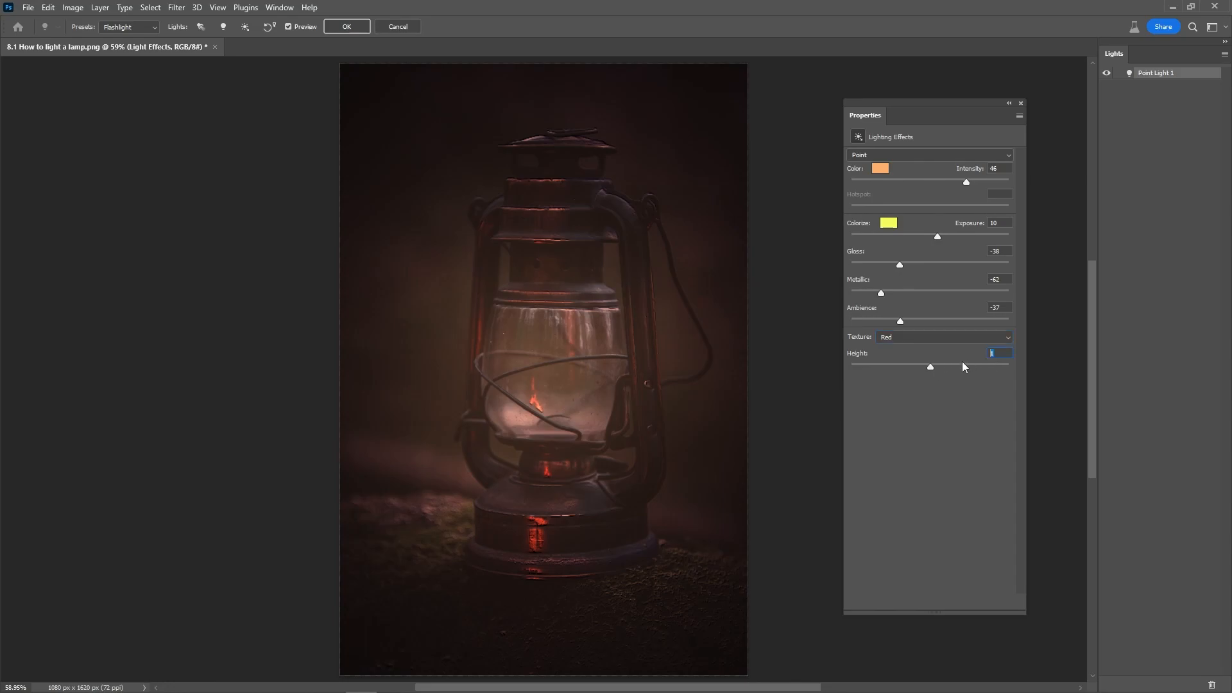
text(0)
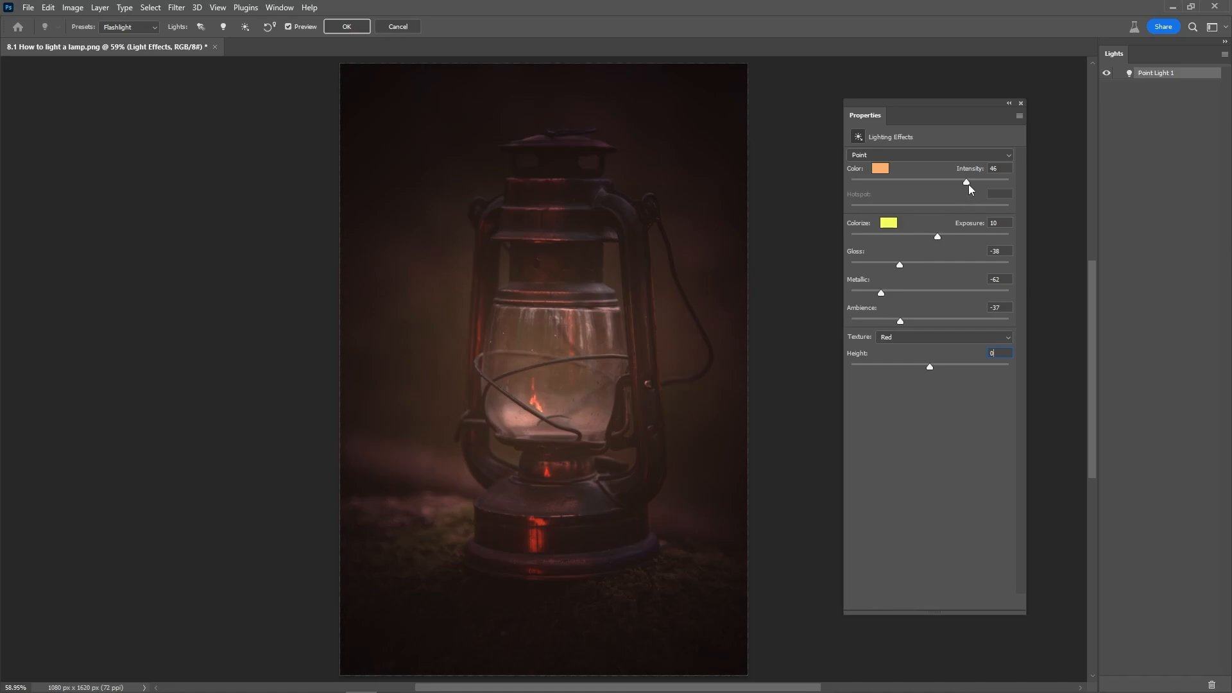
- Apply the lighting effects with the point light's intensity at 40 and compare the copy with the original photo by toggling its visibility
drag(967, 183, 969, 183)
click(971, 183)
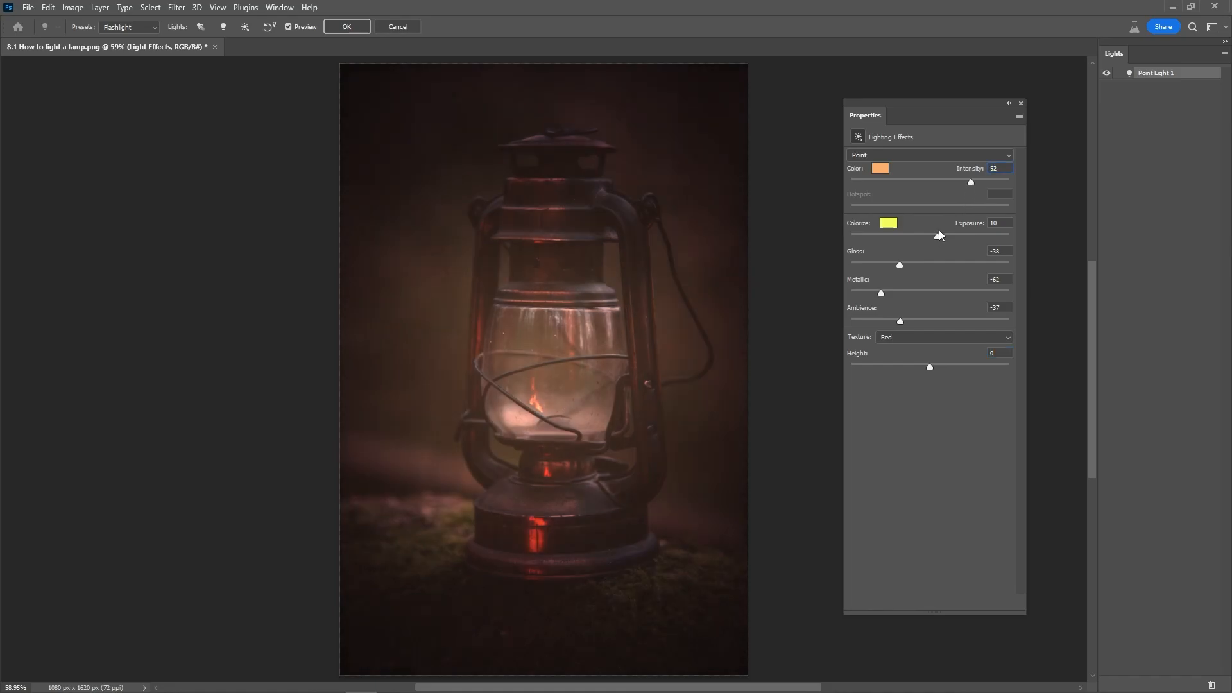
drag(964, 187, 962, 187)
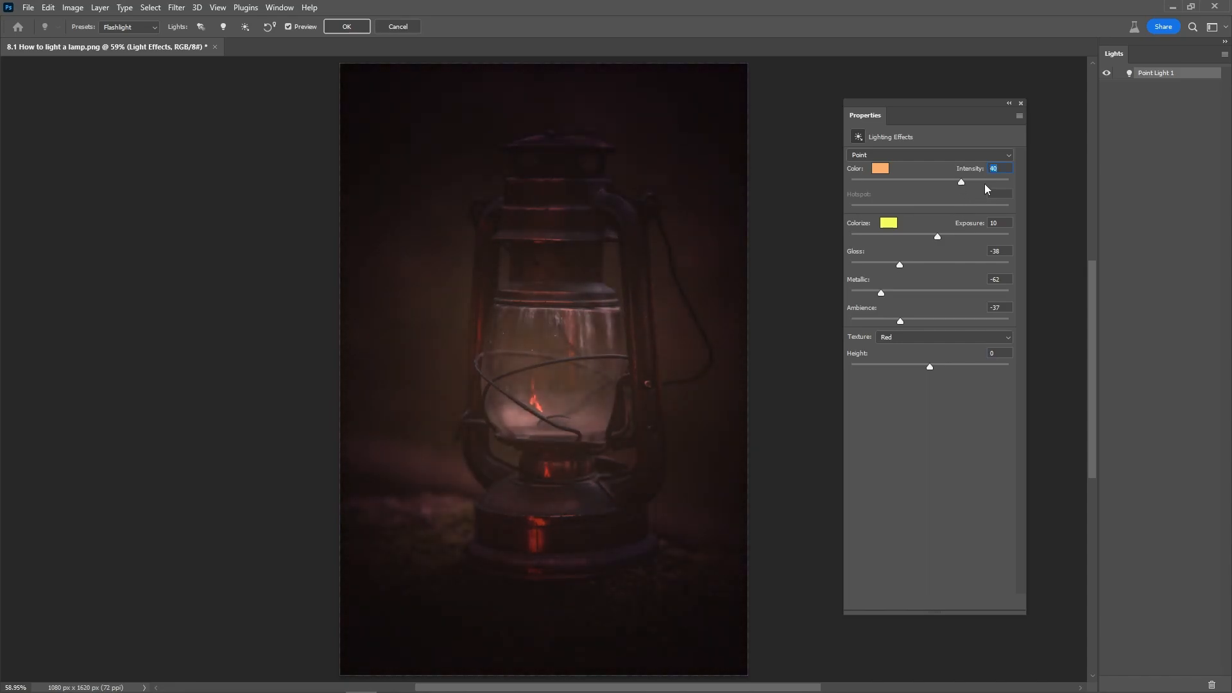
click(350, 32)
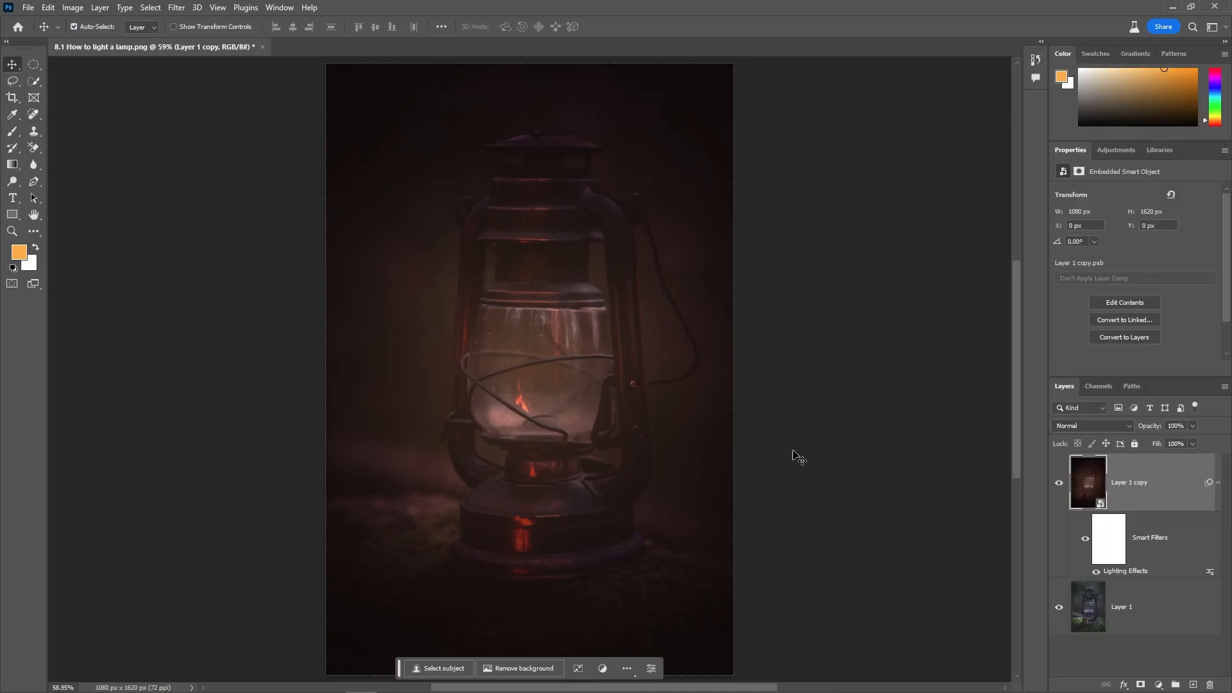
click(1059, 483)
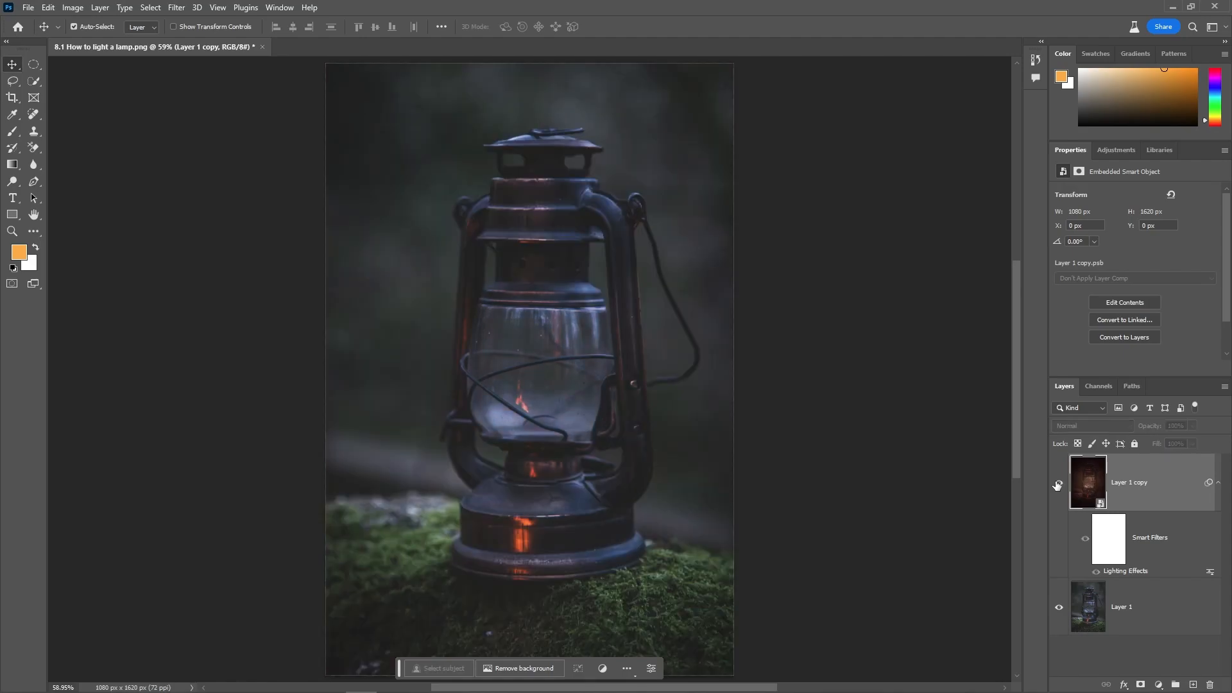
click(1059, 483)
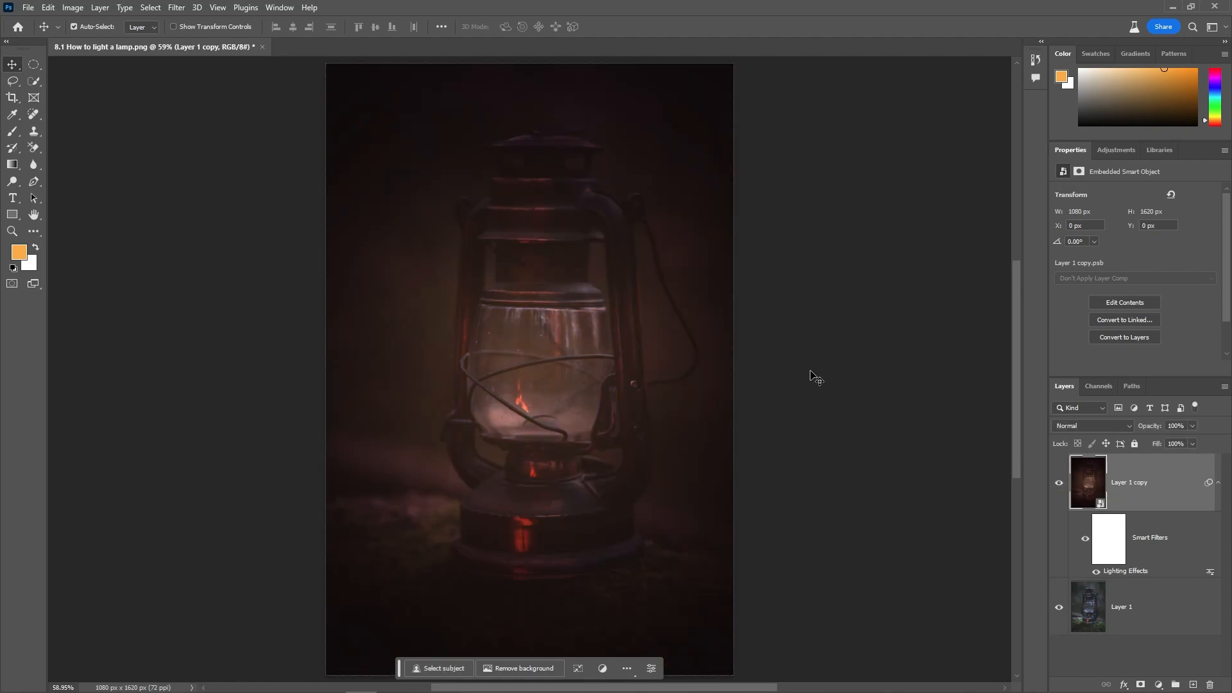
- Add a new layer and draw an elliptical selection about 63 by 108 px inside the lantern glass, beside the flame
click(1194, 686)
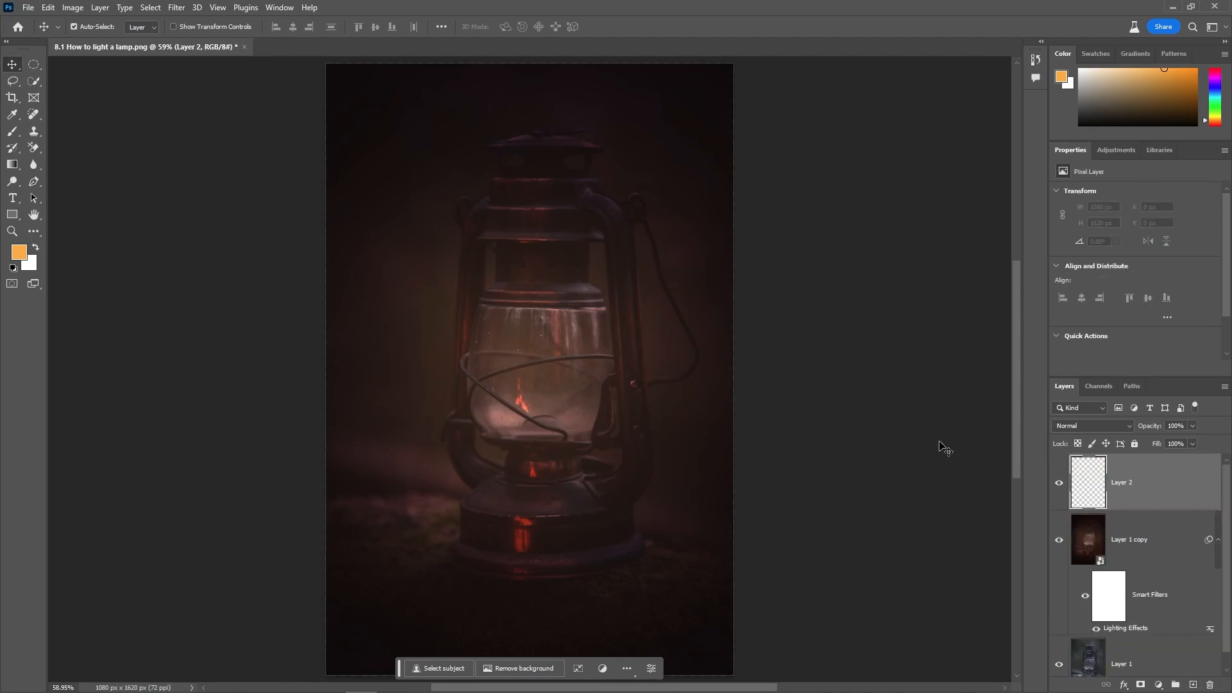
click(33, 66)
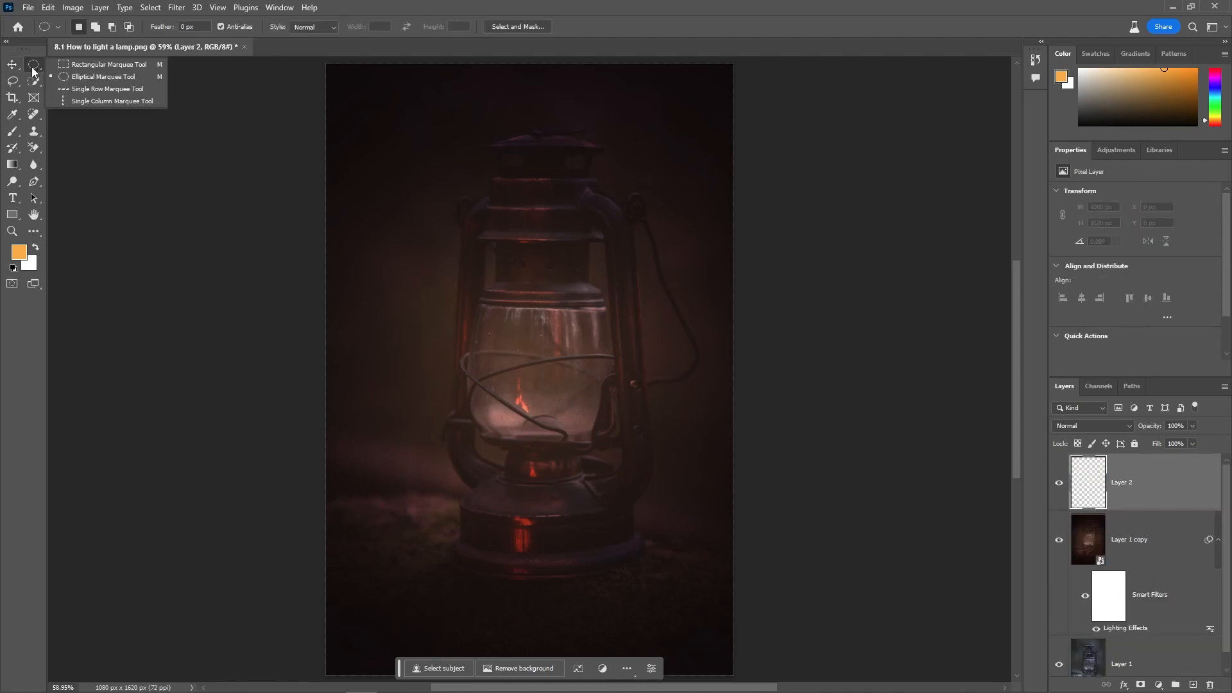
click(76, 77)
drag(531, 395, 551, 434)
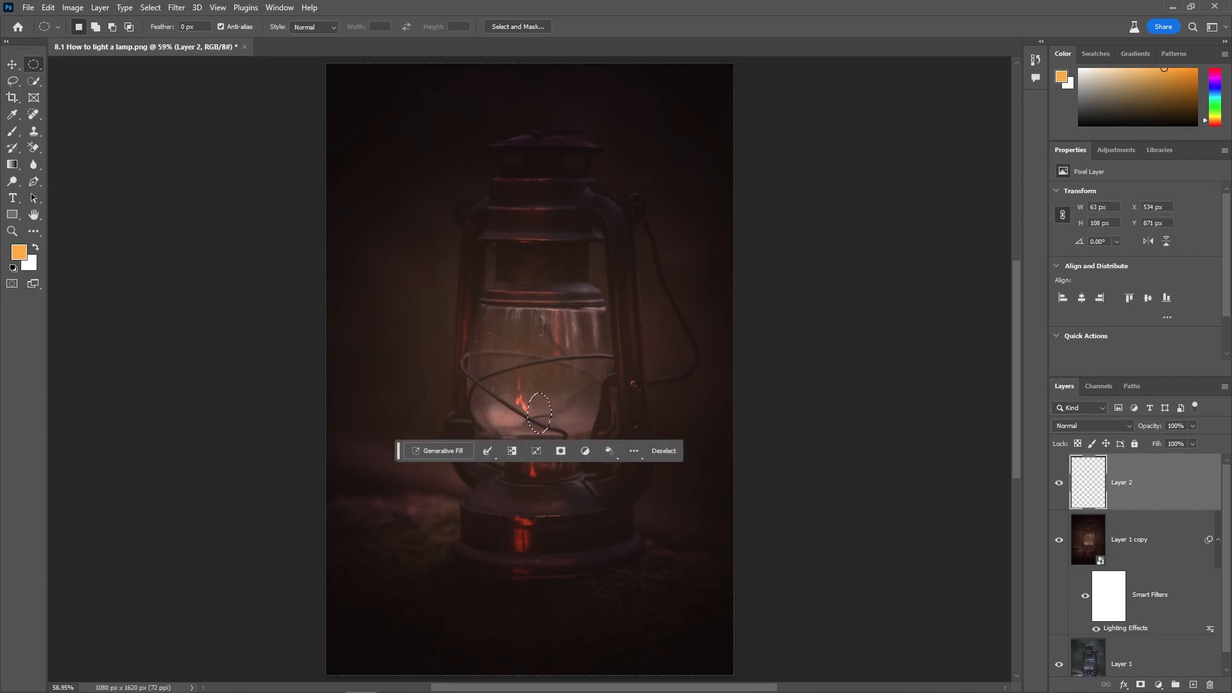
- Fill the elliptical selection with a slightly more saturated orange foreground color and deselect it
click(19, 252)
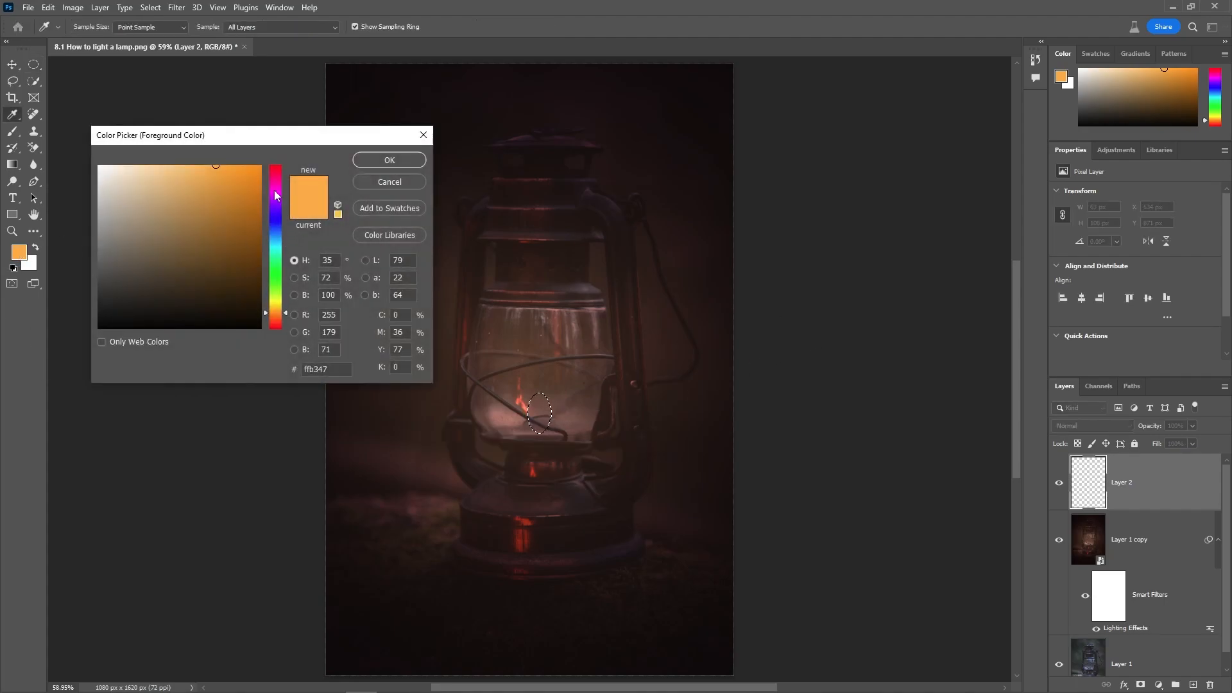
drag(214, 167, 223, 166)
click(371, 160)
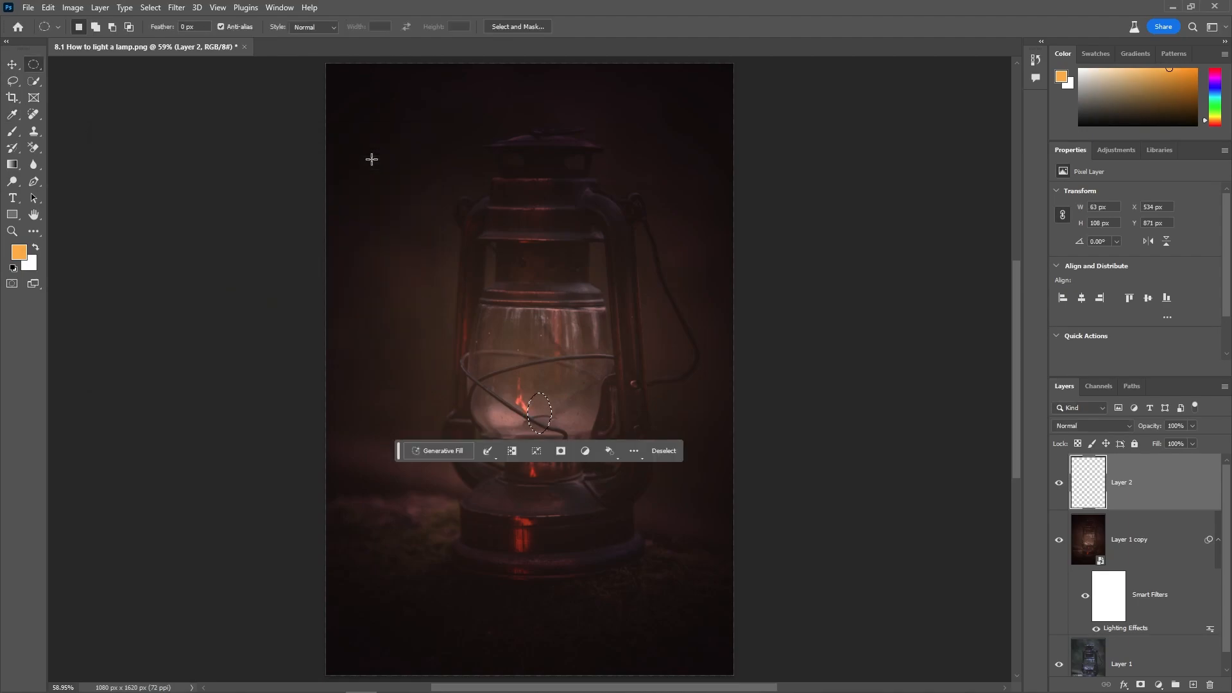
key(alt+BackSpace)
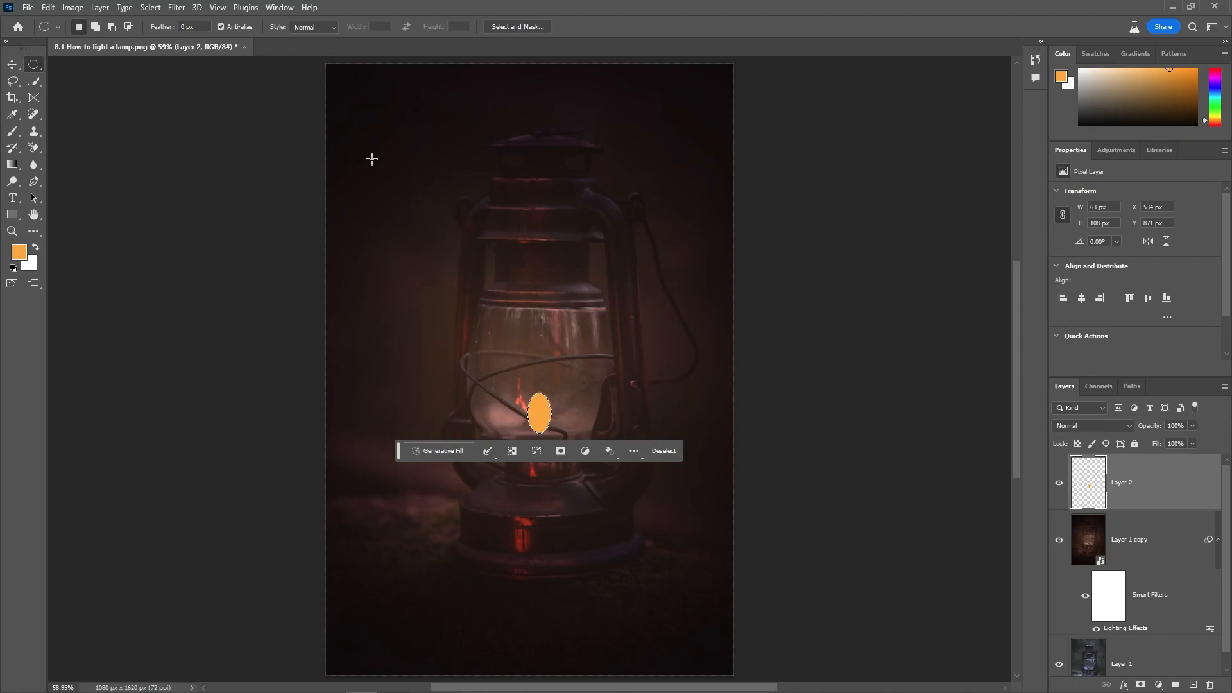
key(ctrl+d)
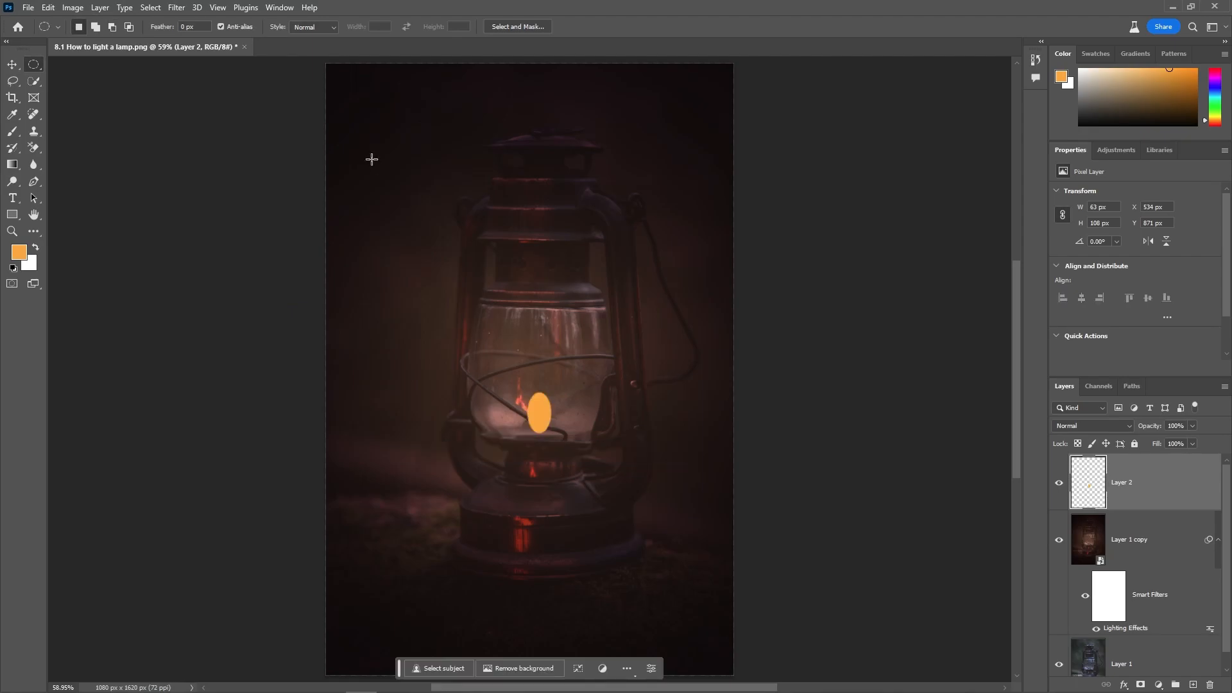
- Convert the orange ellipse layer to a smart object and apply a Gaussian Blur with a radius of 37.4 pixels
right_click(1153, 483)
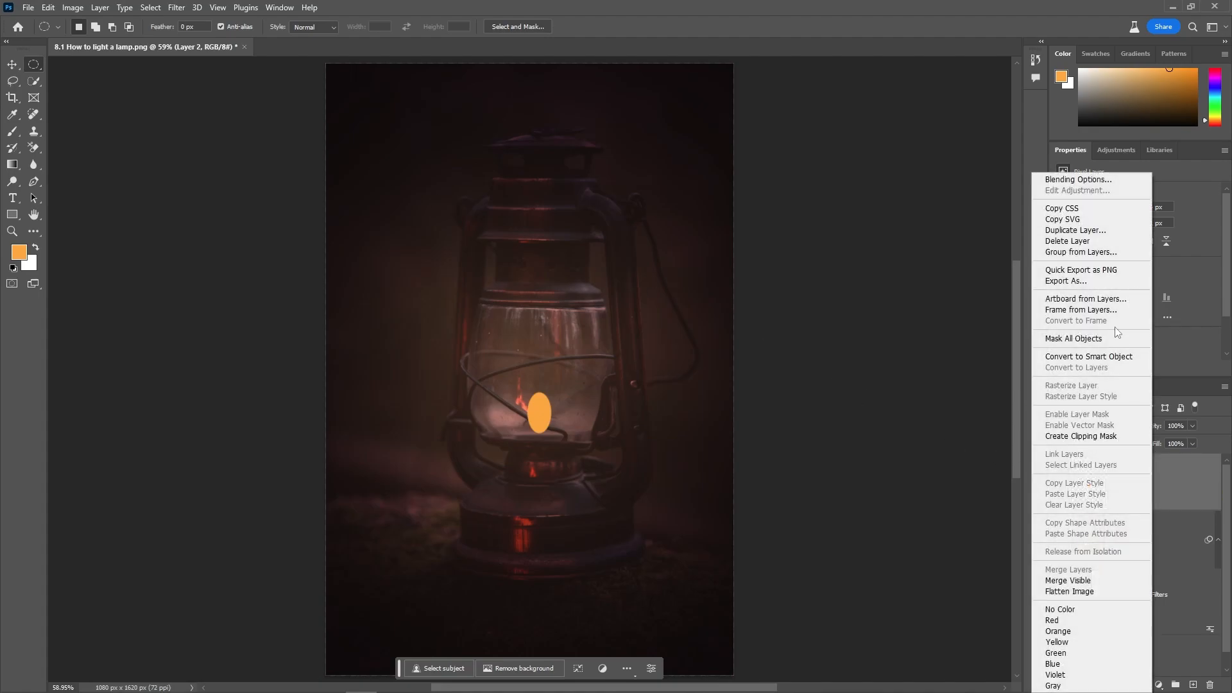
click(1070, 357)
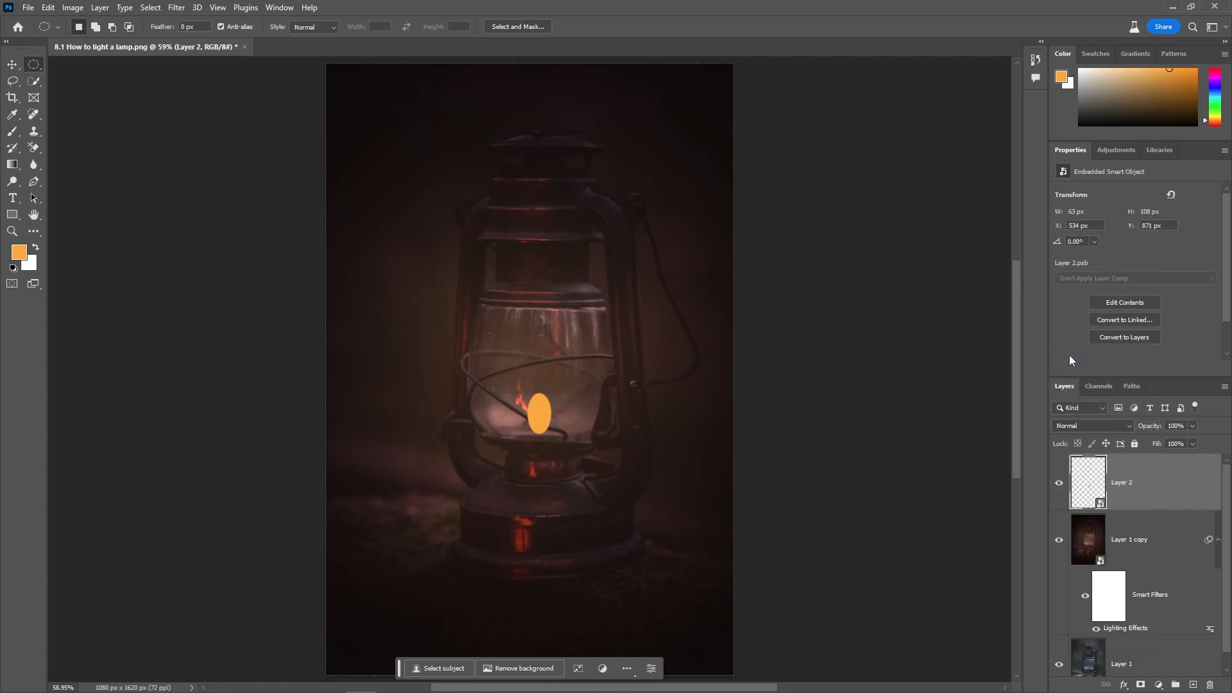
click(176, 9)
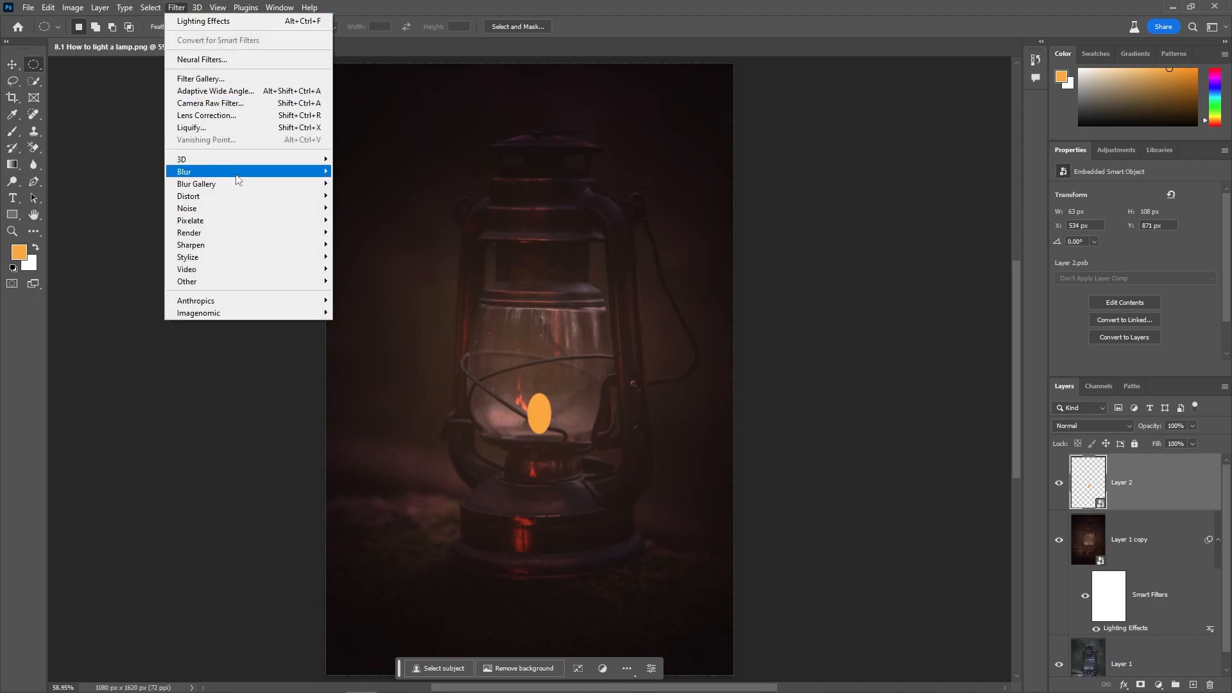
mouse_move(240, 179)
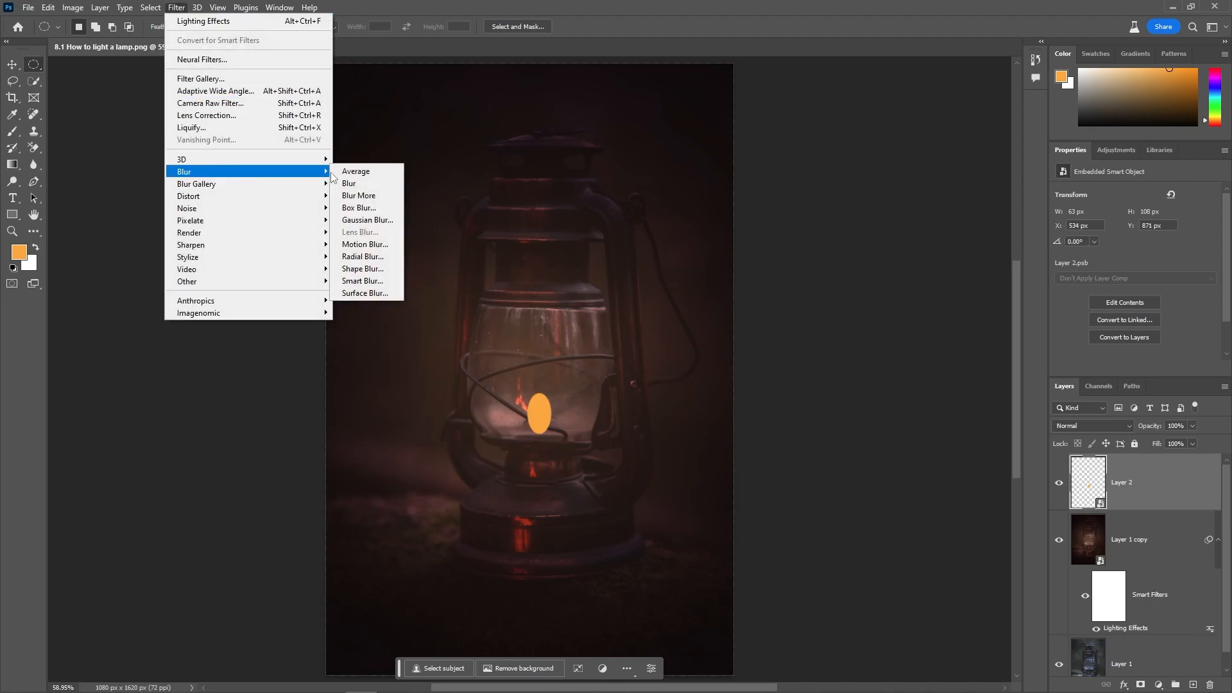
click(364, 220)
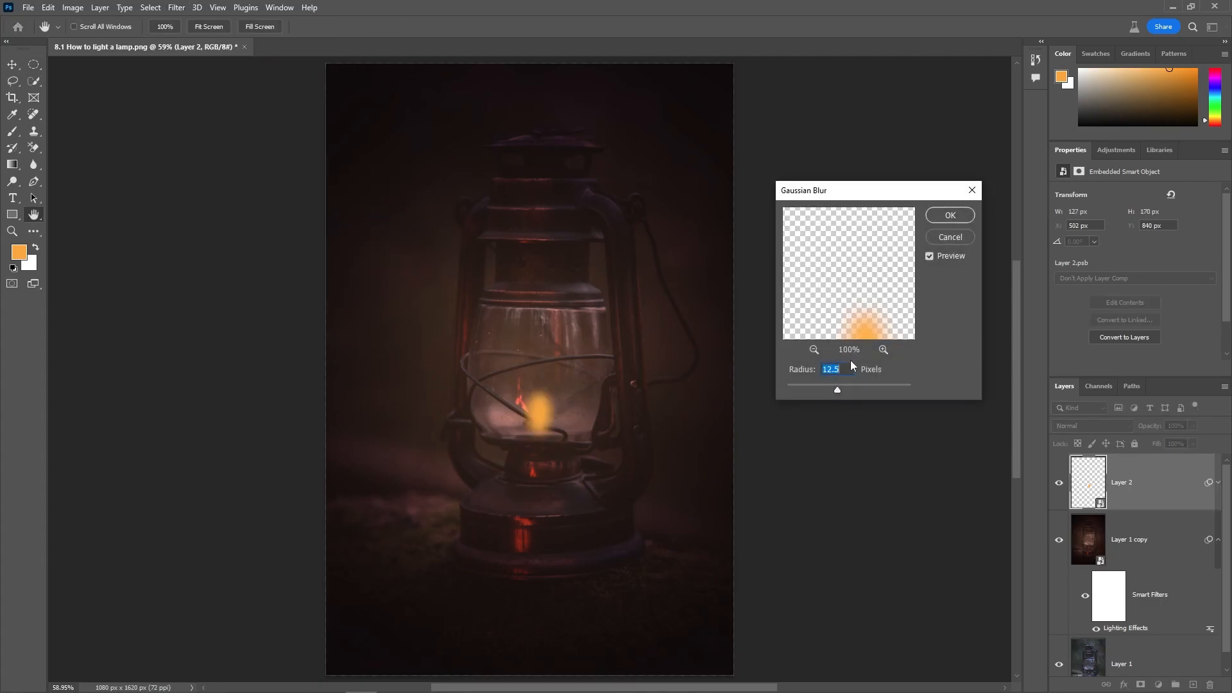
drag(838, 390, 846, 390)
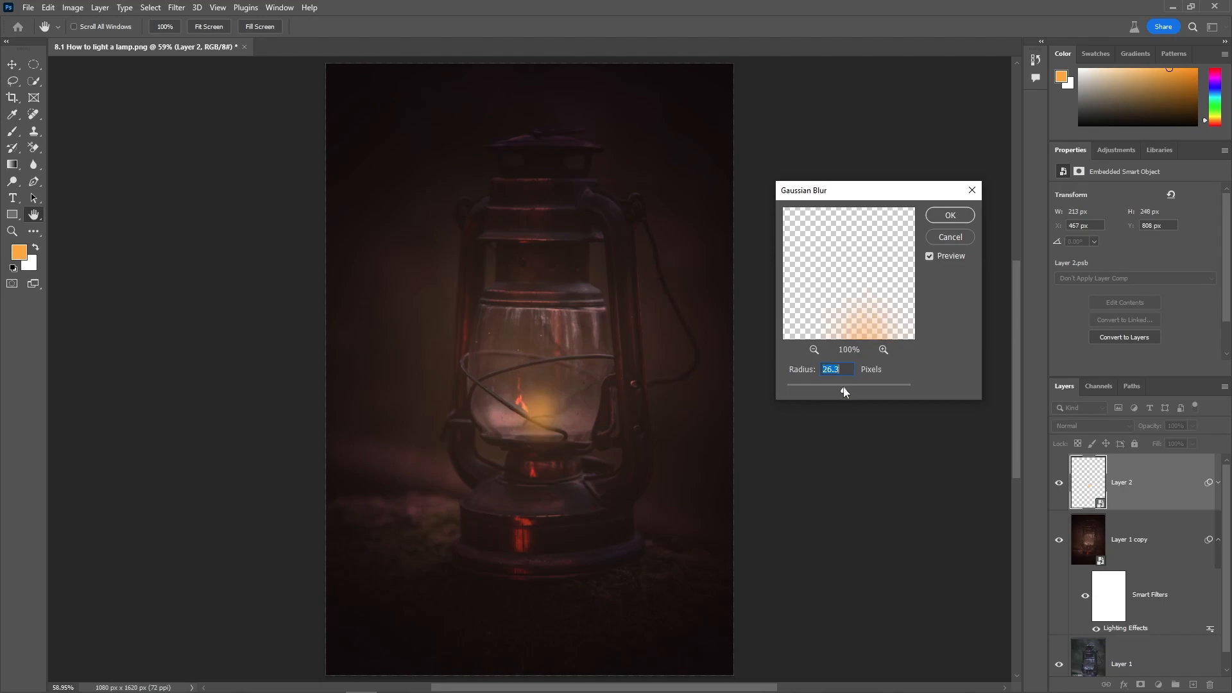
drag(847, 389, 849, 389)
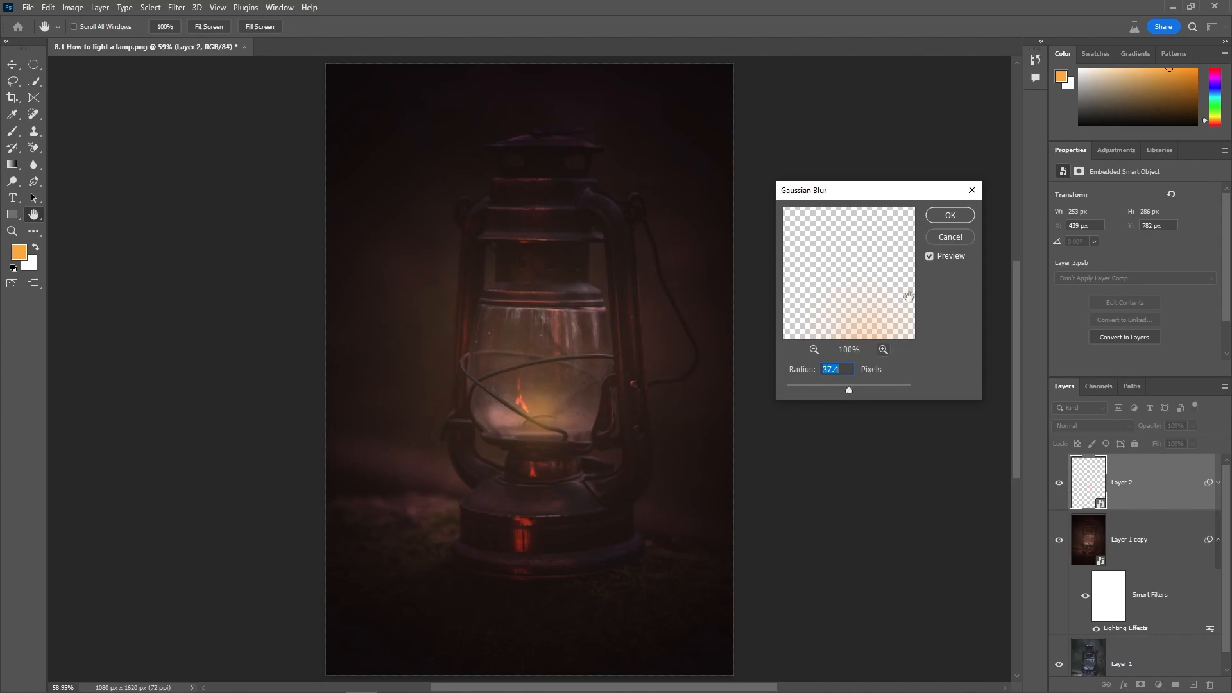
click(939, 216)
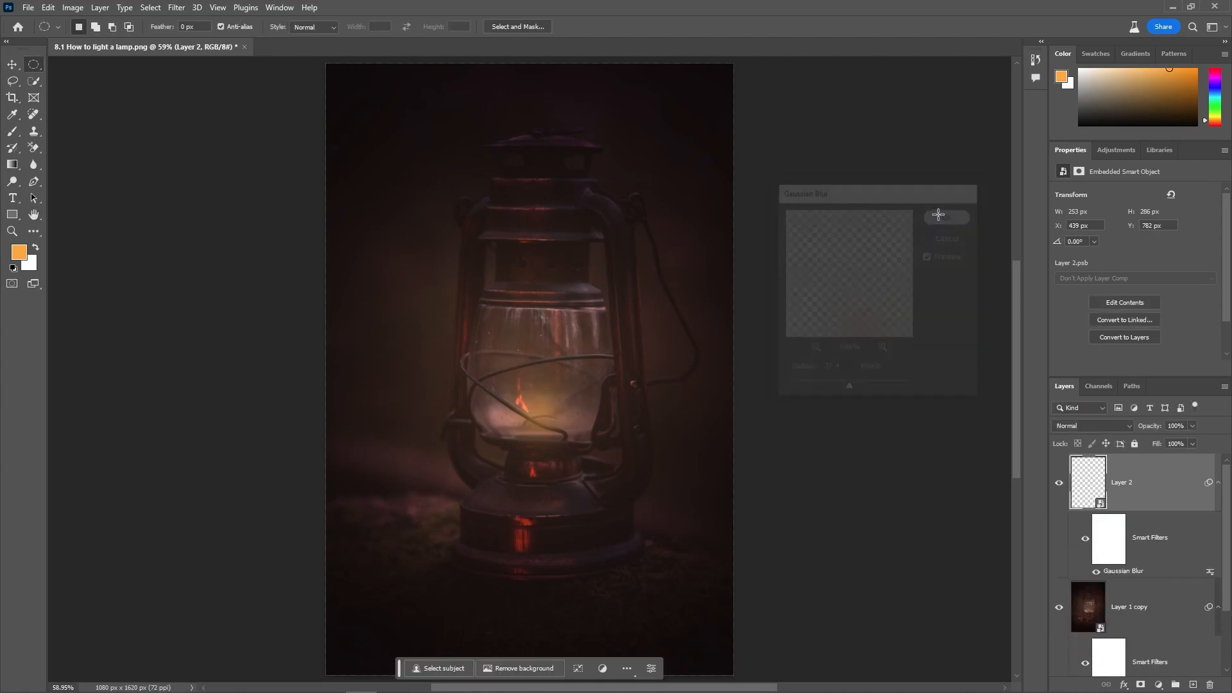
- Set the blurred ellipse layer's blend mode to Overlay and duplicate the layer twice to strengthen the glow
click(1102, 424)
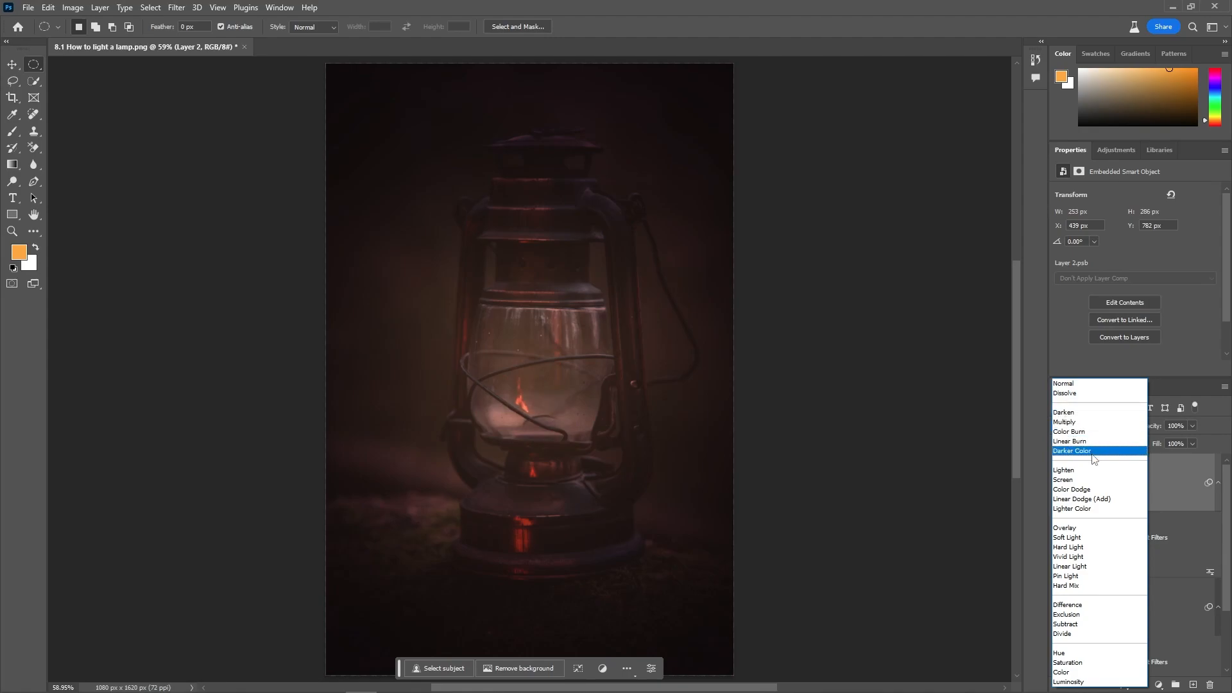
click(1079, 530)
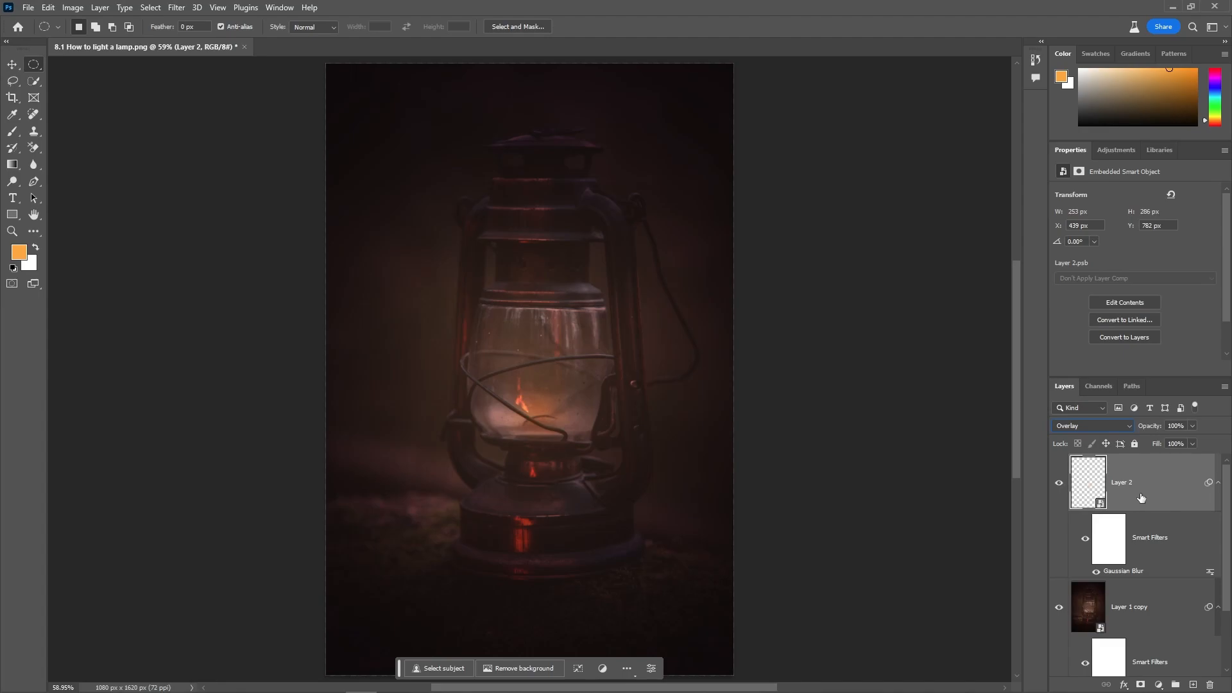
key(ctrl+j)
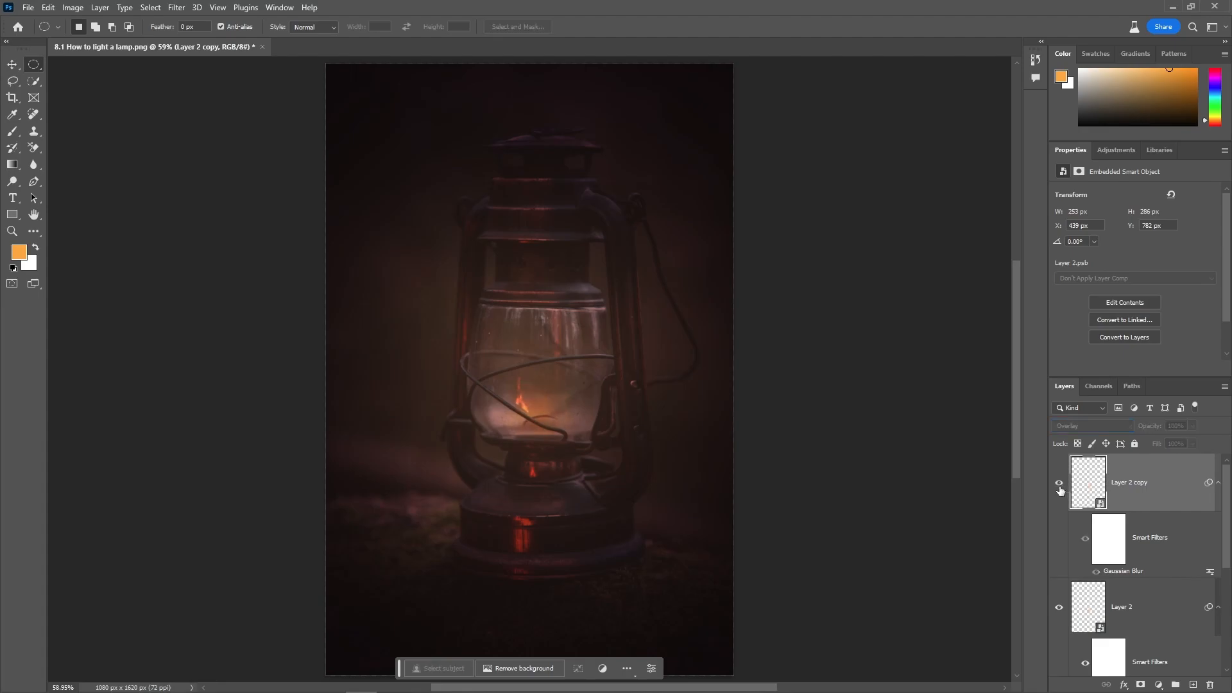
key(ctrl+j)
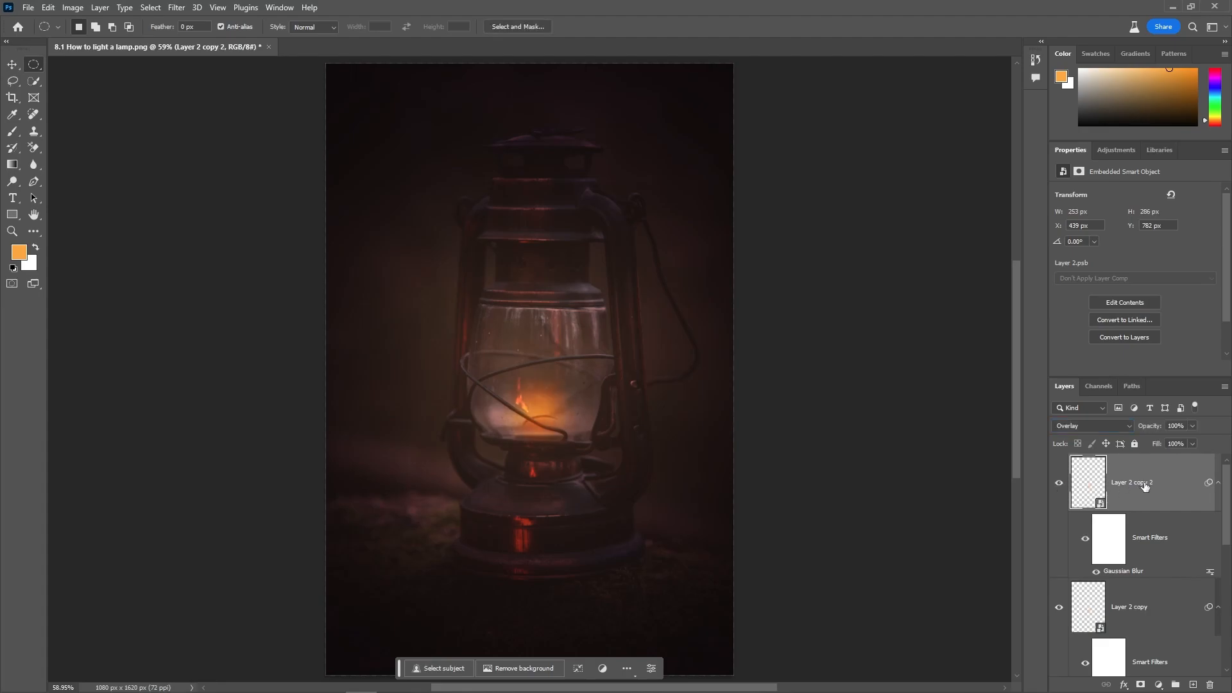
- Stretch the topmost glow copy upward with Free Transform to about 257 by 326 px and apply the transform
key(ctrl+t)
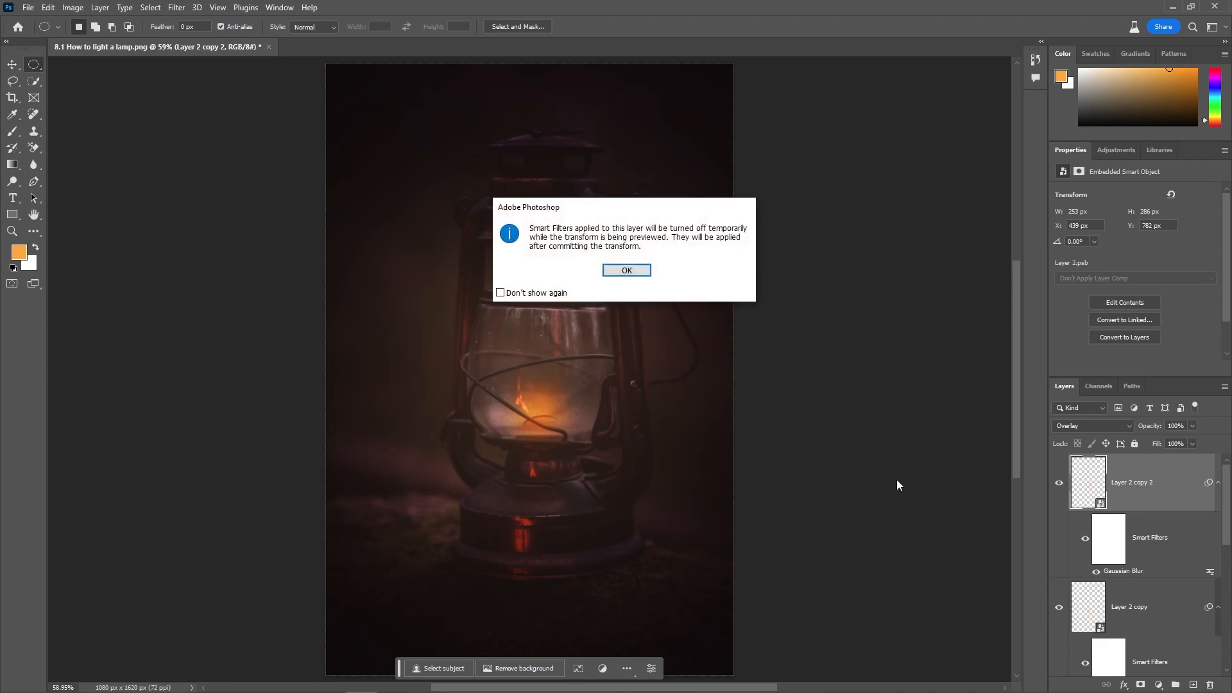
click(613, 274)
drag(538, 392, 538, 373)
key(Return)
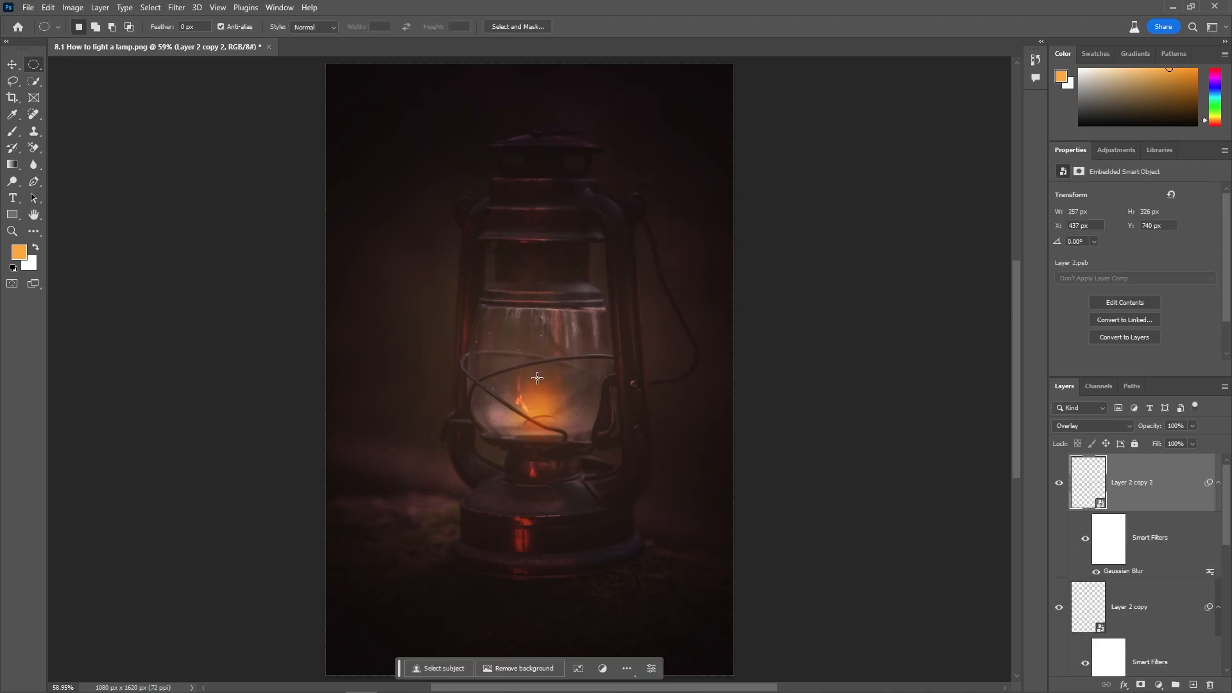
- Undock the Layers panel next to the photo and lengthen it to show more of the layer stack
scroll(812, 362, down, 3)
scroll(671, 415, up, 2)
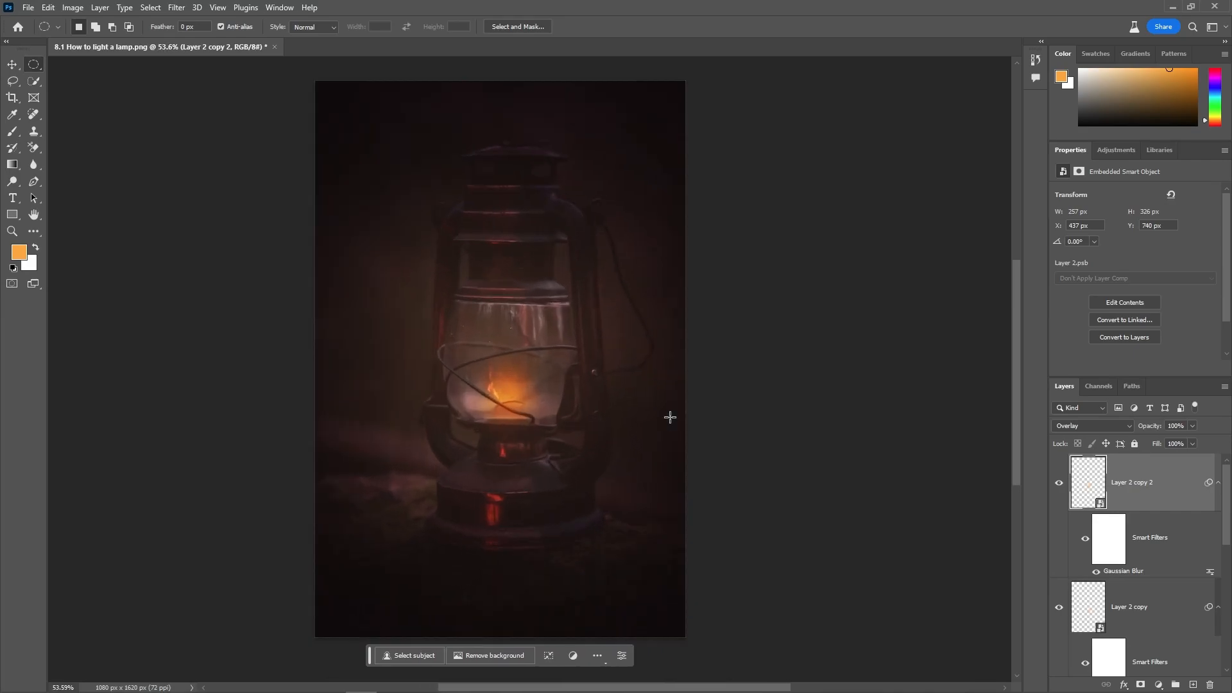
drag(1069, 388, 743, 116)
drag(794, 262, 819, 574)
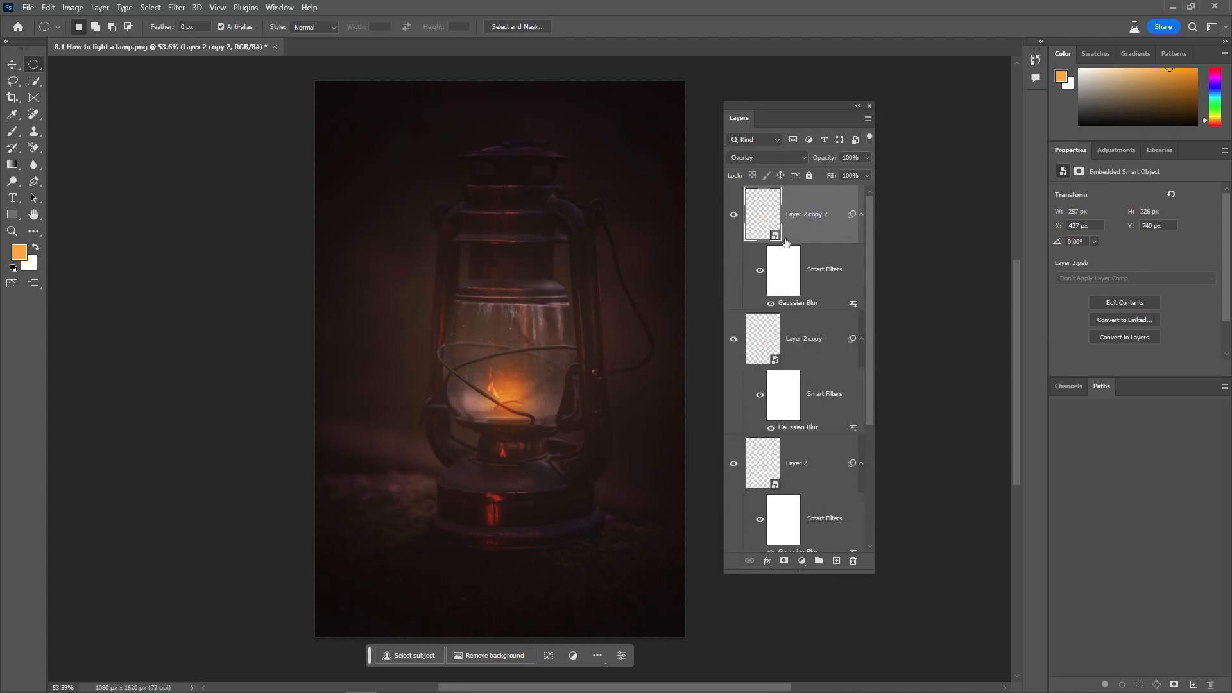
- Group the three glow layers together with the Layer 1 copy, leaving only the original Layer 1 outside the group
scroll(826, 262, down, 3)
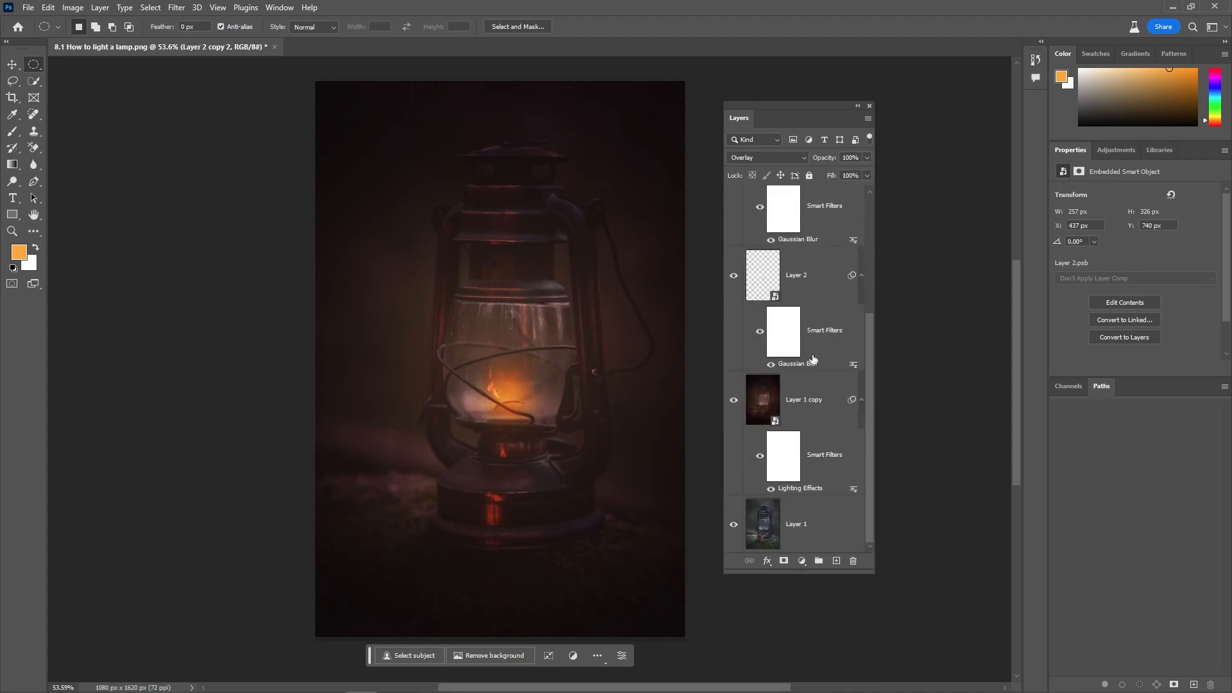
shift+click(803, 403)
scroll(811, 365, up, 3)
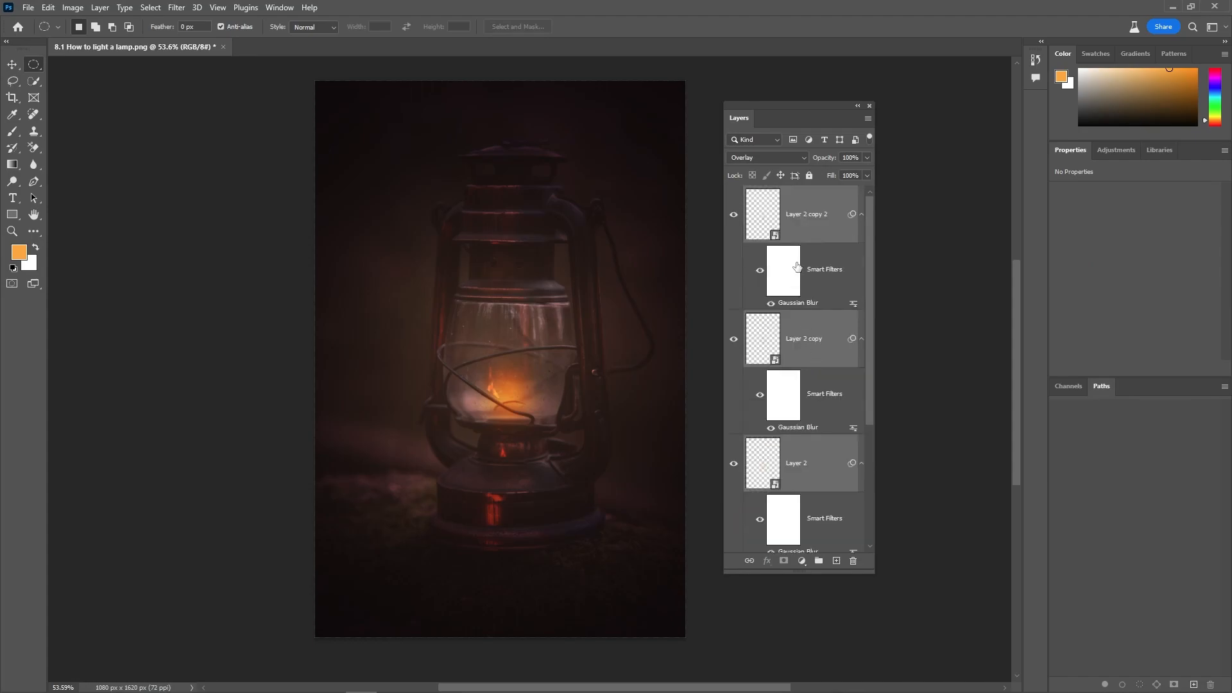
key(ctrl+g)
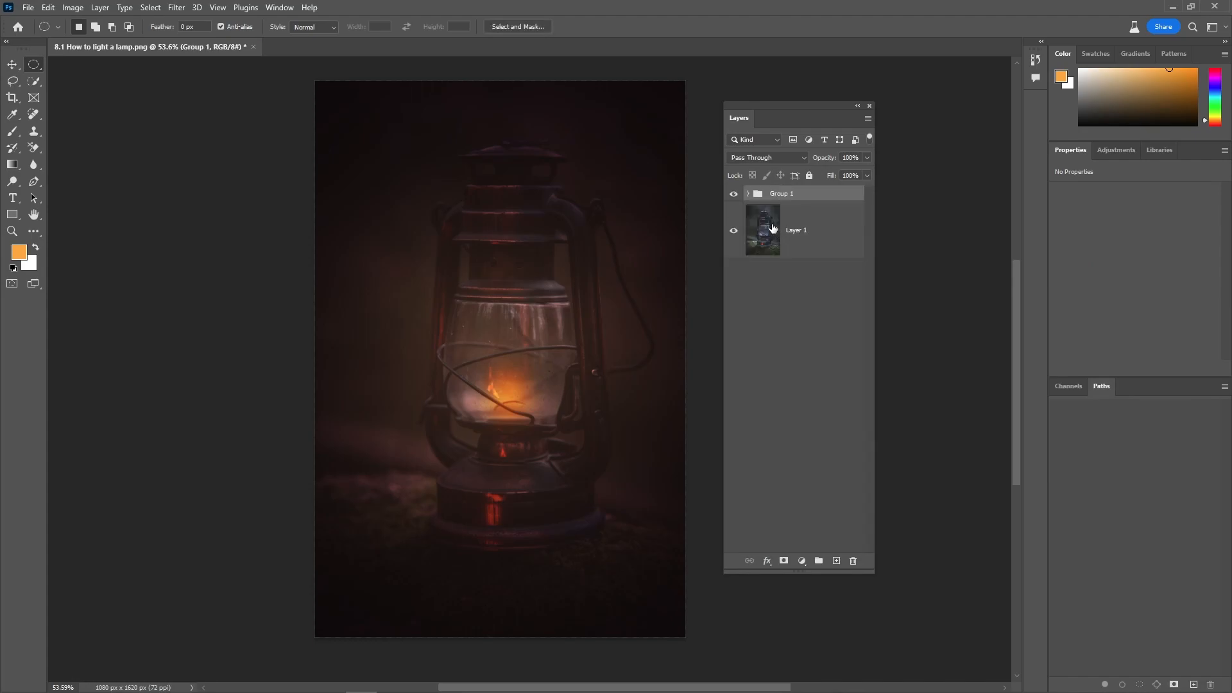
- Compare the lit lantern with the original photo by toggling the group's visibility several times, leaving it visible
click(733, 199)
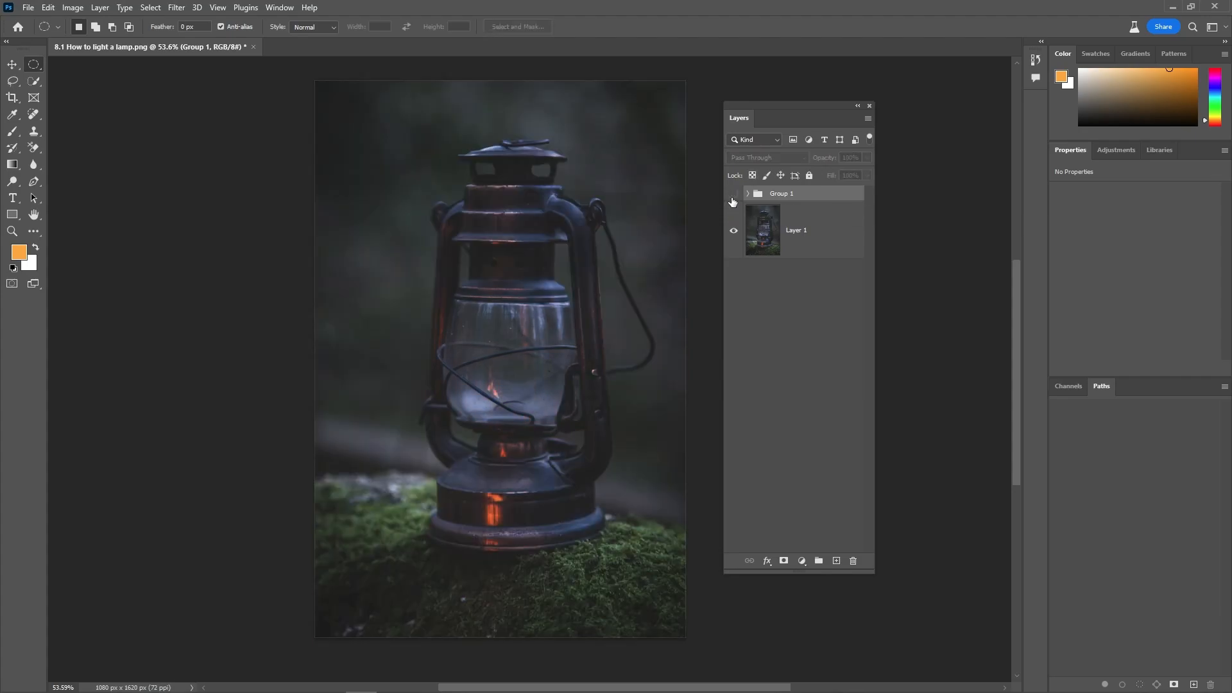
click(733, 200)
click(732, 200)
click(733, 200)
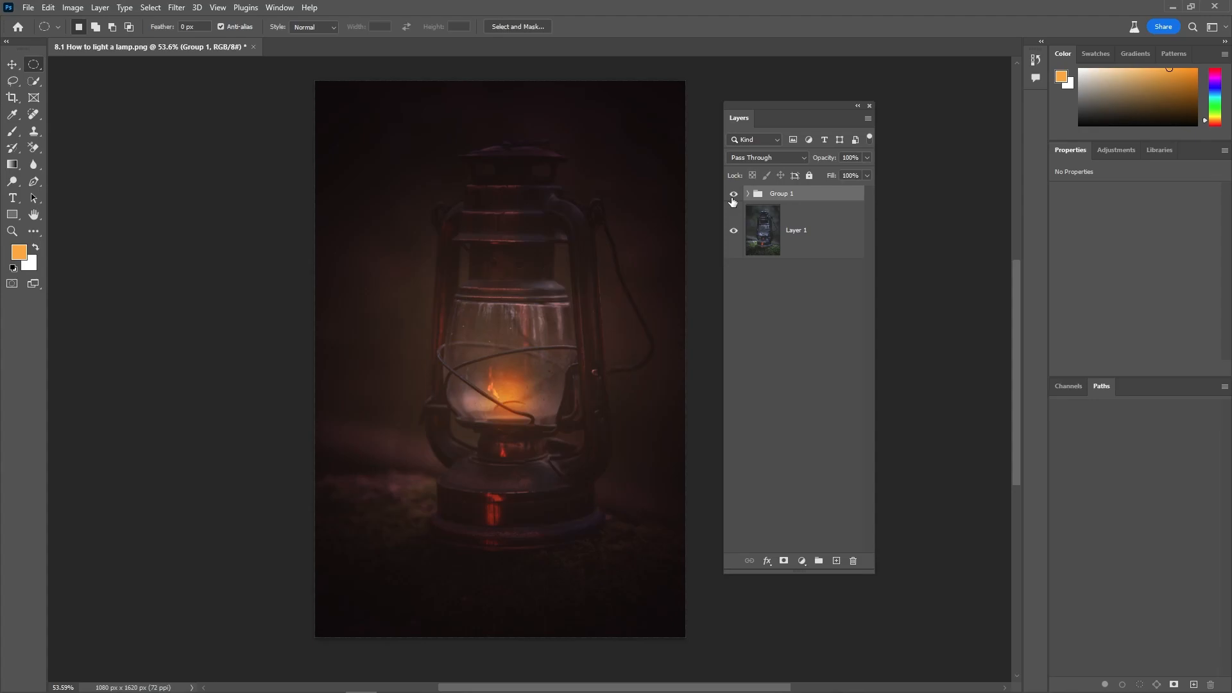
click(733, 201)
click(733, 200)
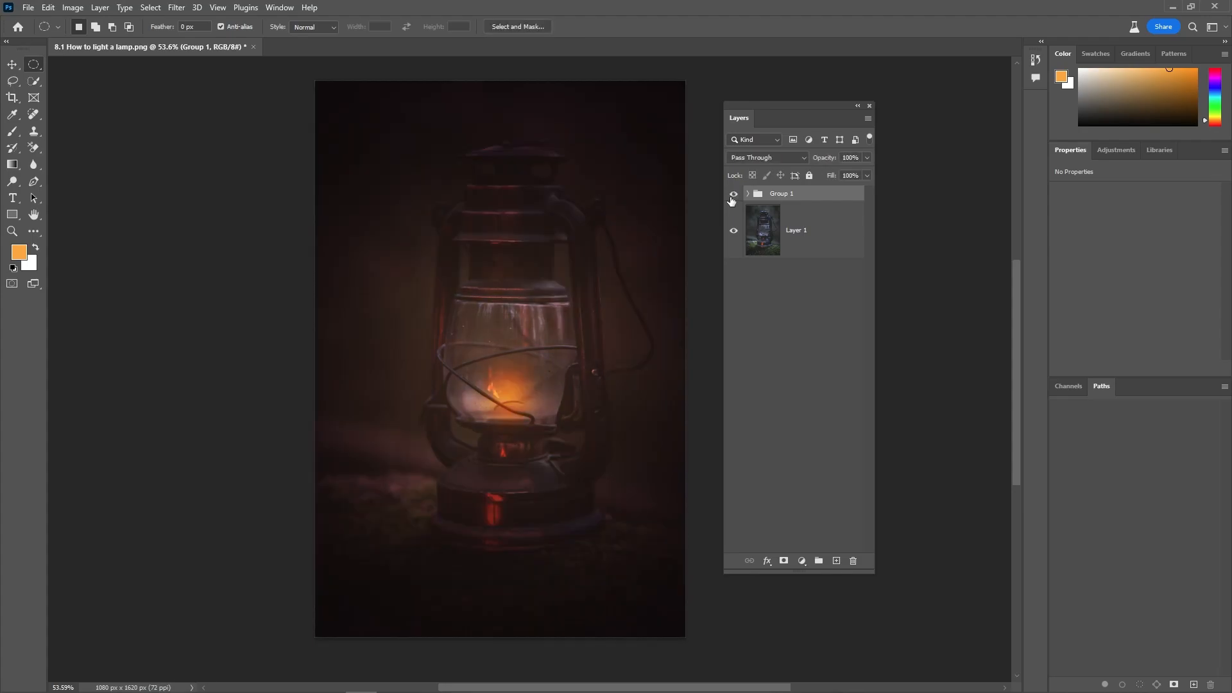